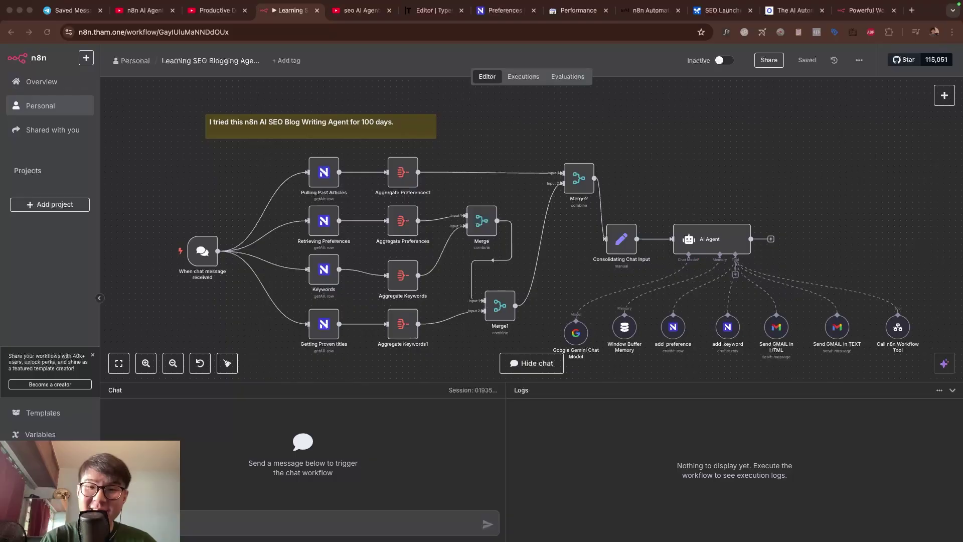
# Browse the article cards on Osinity's n8n Automation Insights blog, then switch to the YouTube tutorial videos.
pyautogui.click(790, 10)
pyautogui.click(707, 62)
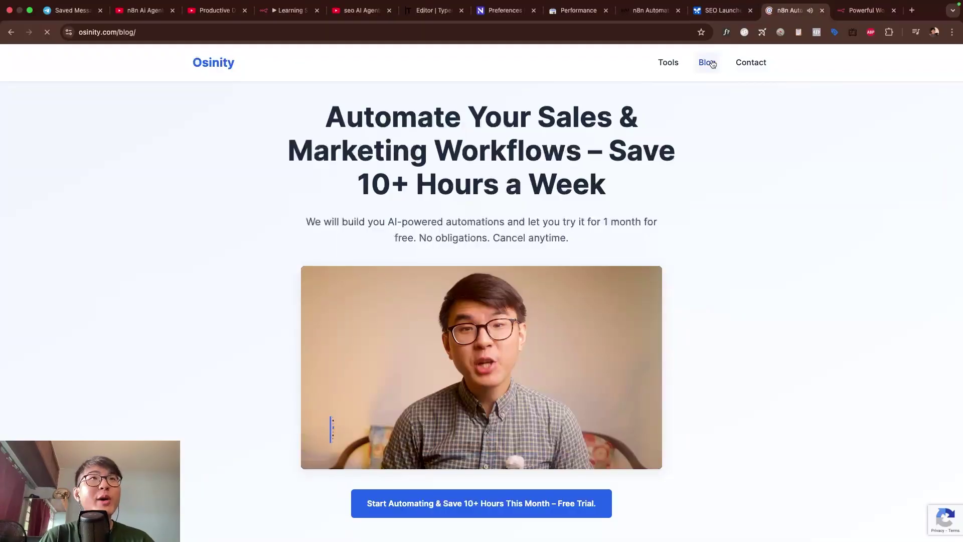
pyautogui.click(214, 65)
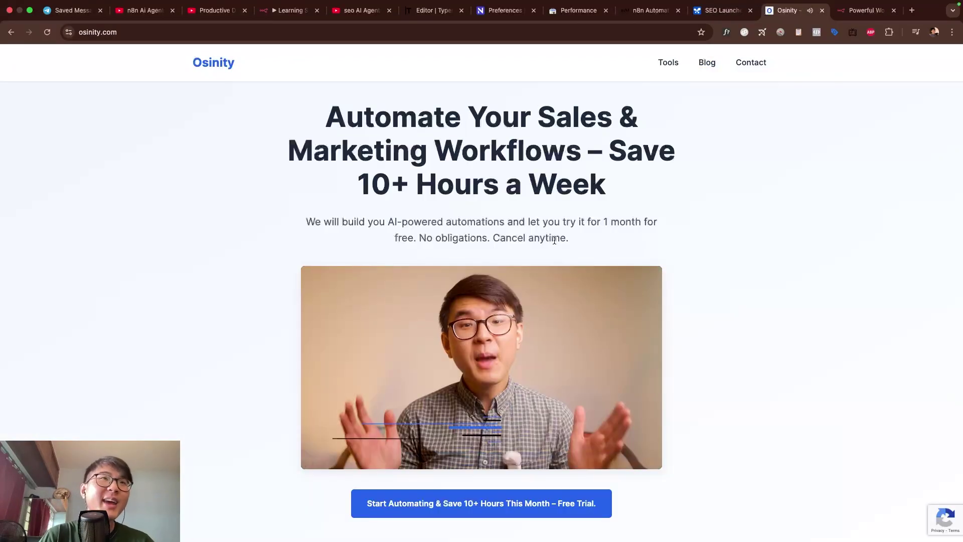
pyautogui.click(707, 62)
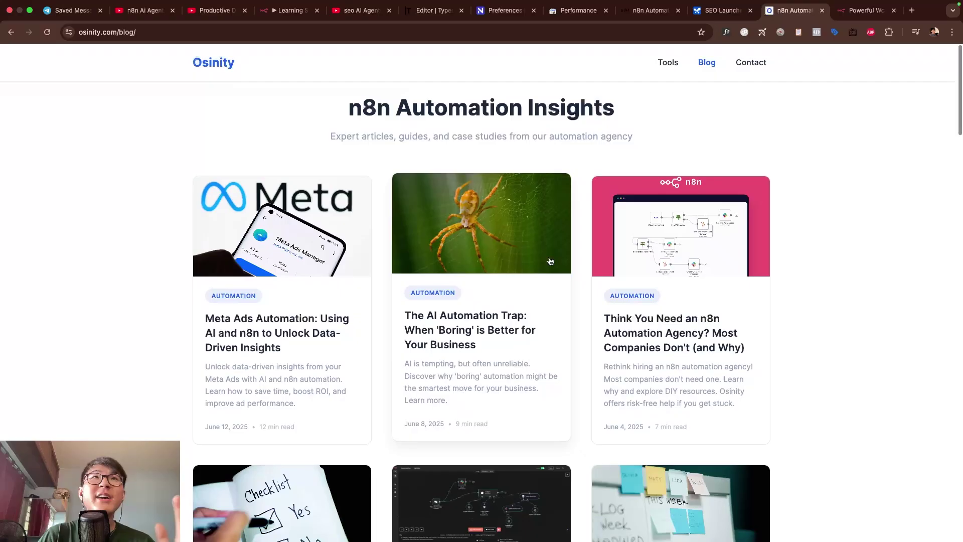
pyautogui.click(228, 14)
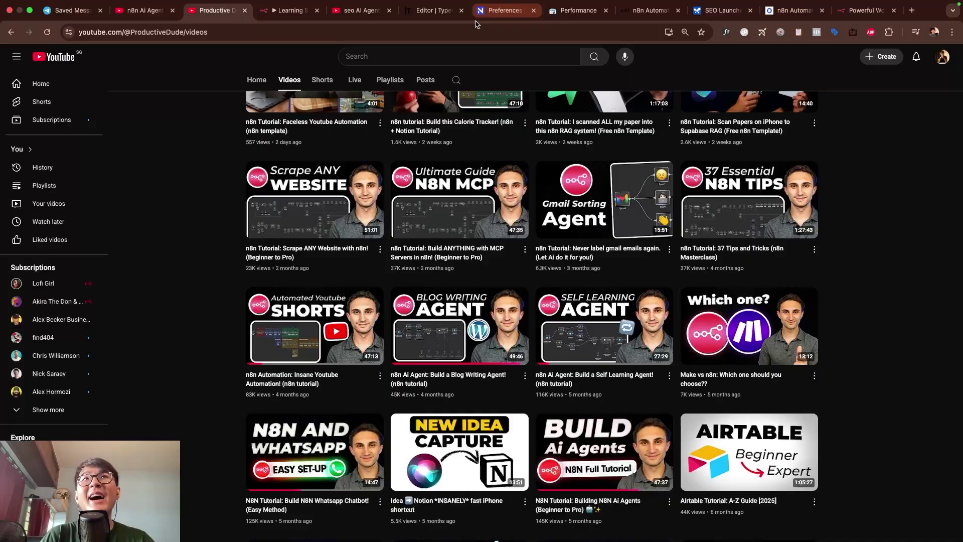
# Read the Typeshare draft on the n8n AI SEO agent, then view osinity.com's Search Console performance.
pyautogui.click(442, 14)
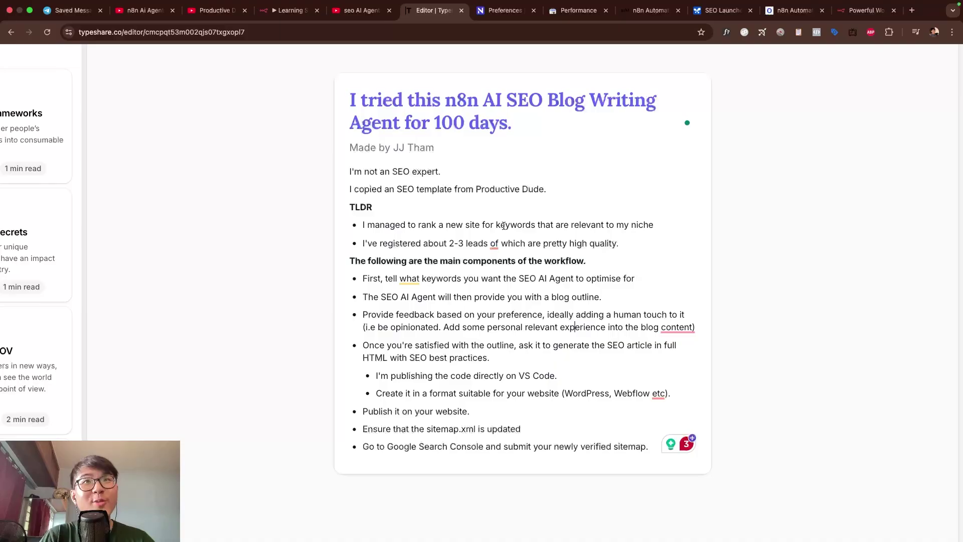
pyautogui.click(577, 10)
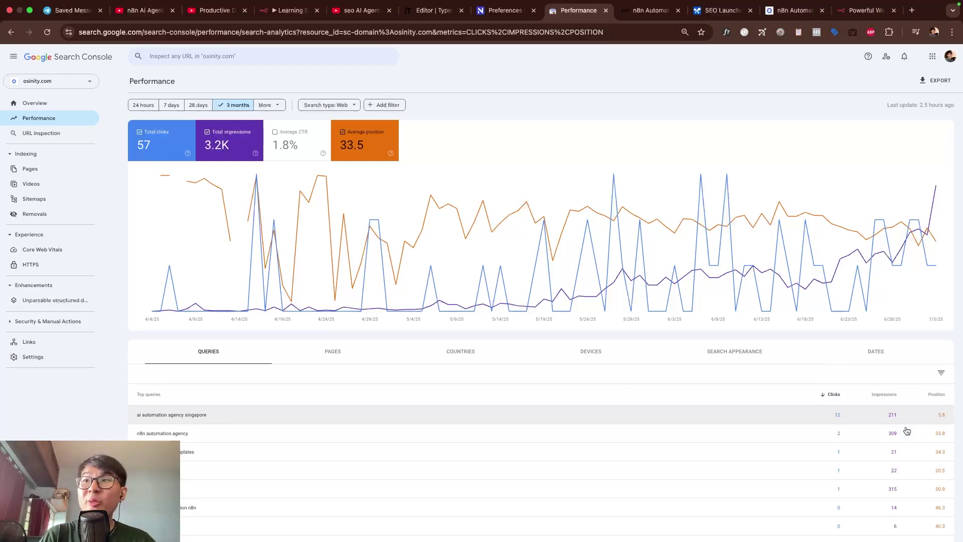
pyautogui.scroll(-3, 888, 402)
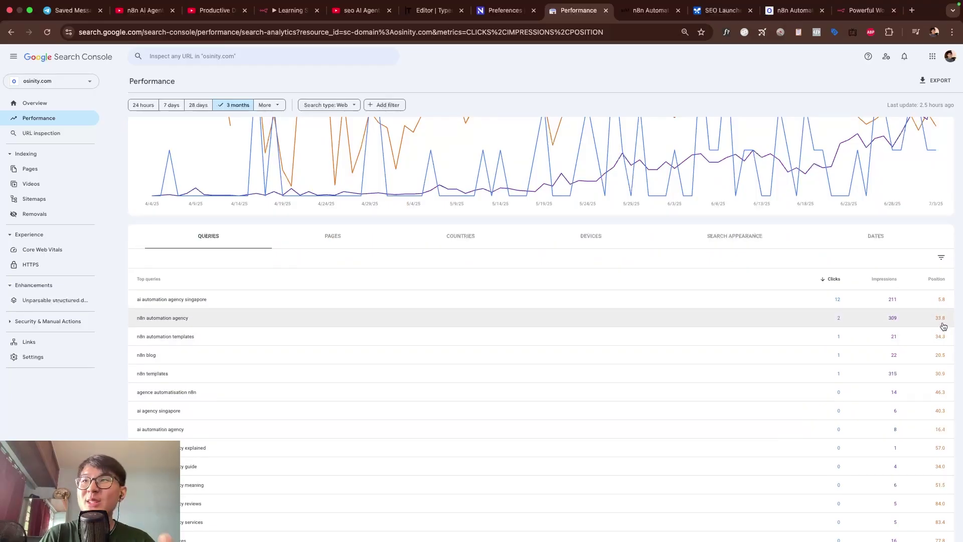
# Leave the osinity.com search queries and return to the Typeshare n8n AI SEO agent draft.
pyautogui.press('super+6')
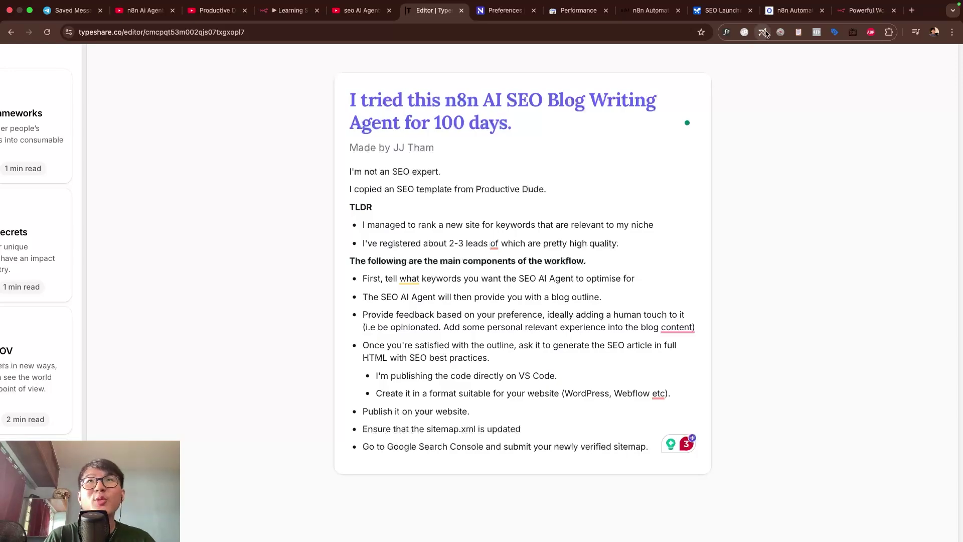
# Check Google results for 'what is an n8n automation agency' against the draft, then return to n8n.
pyautogui.hotkey('ctrl', 'Tab')
pyautogui.hotkey('ctrl', 'Tab')
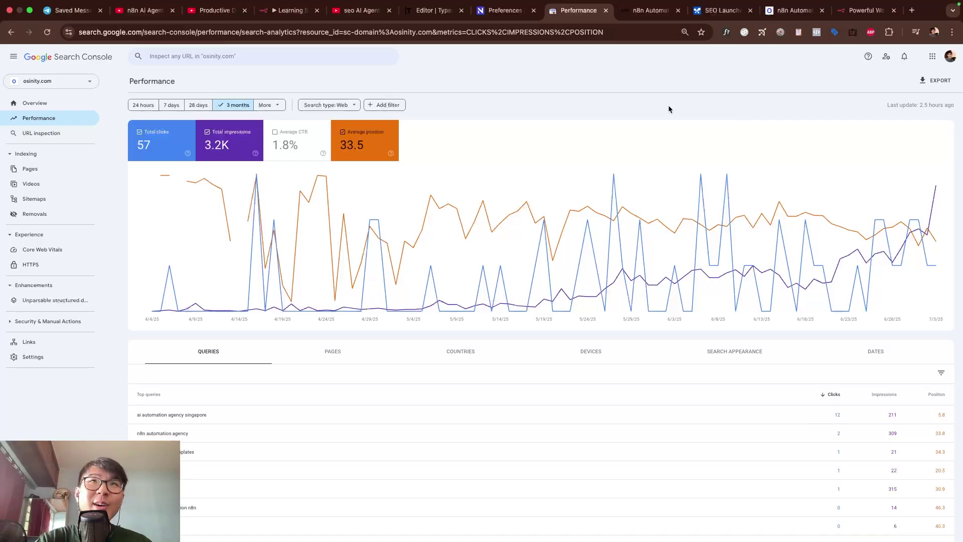
pyautogui.press('super+4')
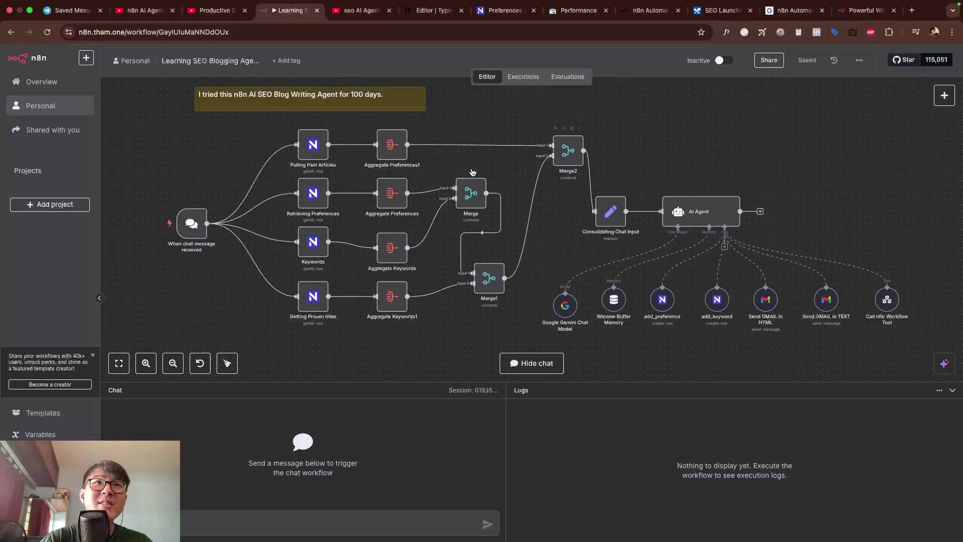
pyautogui.press('super+6')
pyautogui.doubleClick(391, 277)
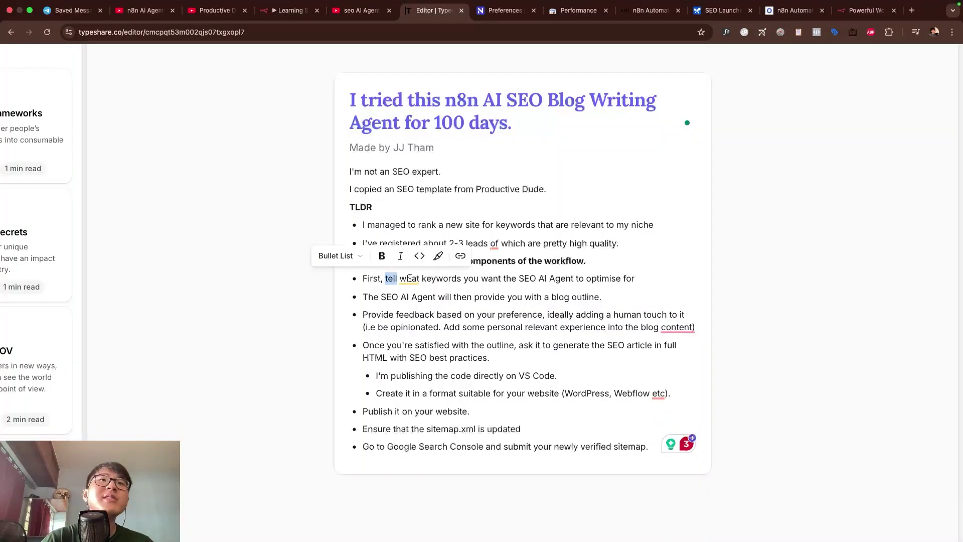
pyautogui.click(456, 277)
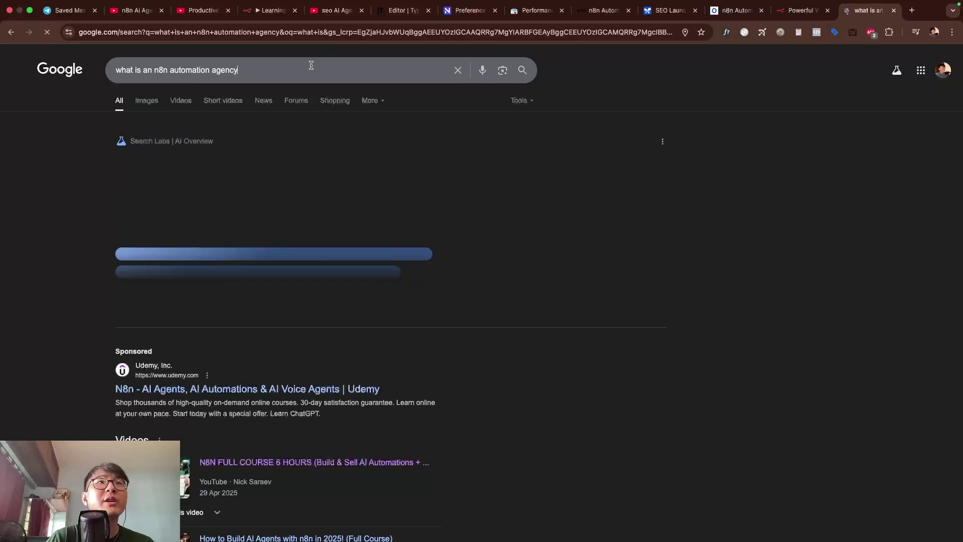
pyautogui.click(310, 68)
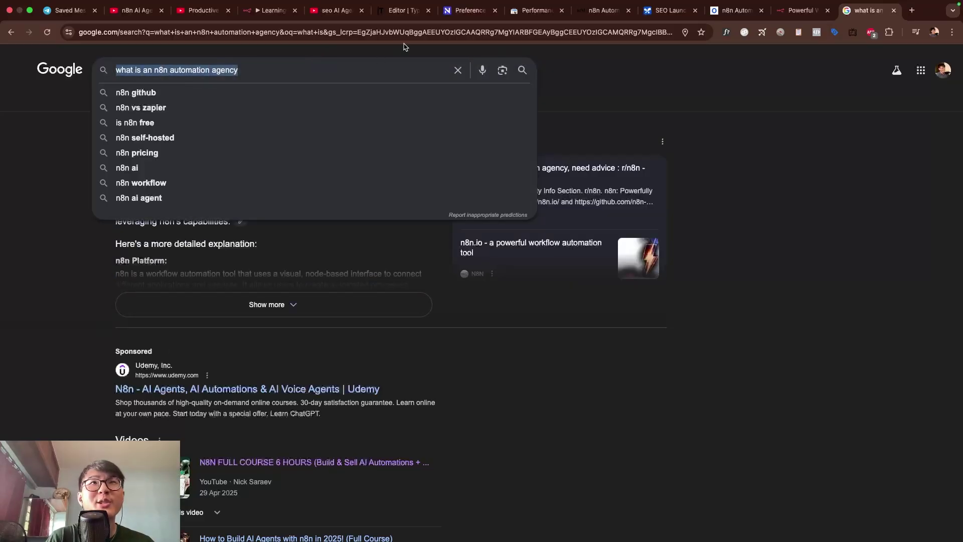
pyautogui.click(272, 11)
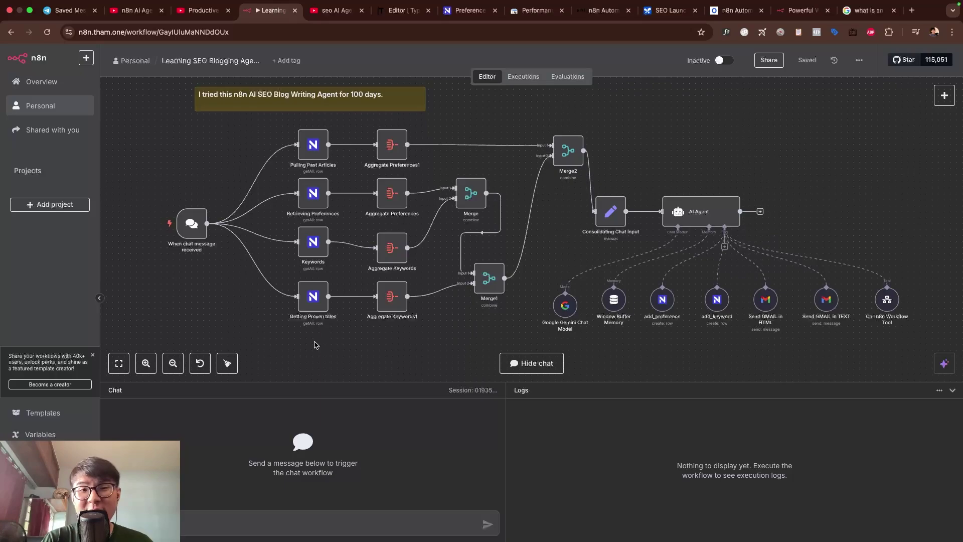
# Send the agent 'what is an n8n automation agency - this is the keyword I want to rank for'.
pyautogui.click(223, 516)
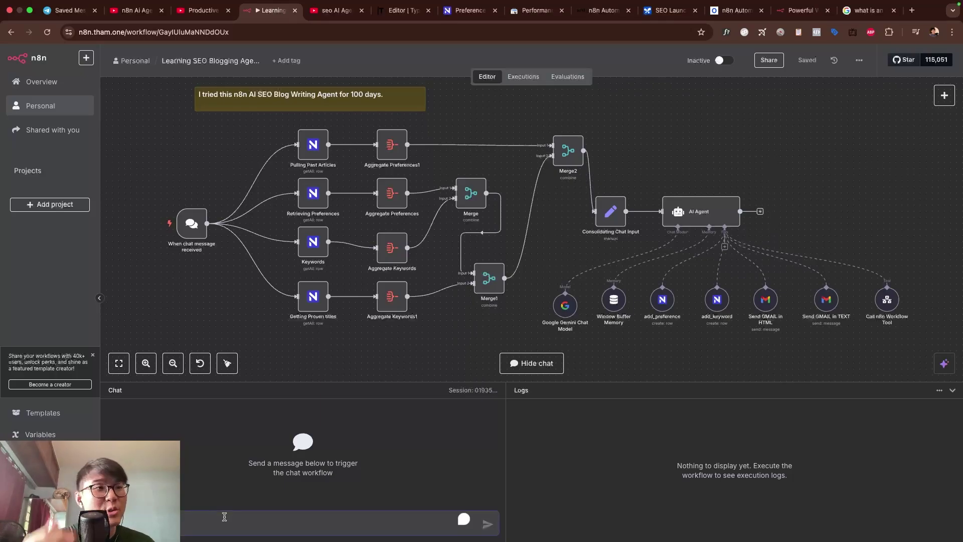
pyautogui.hotkey('ctrl', 'v')
pyautogui.write('- this is the')
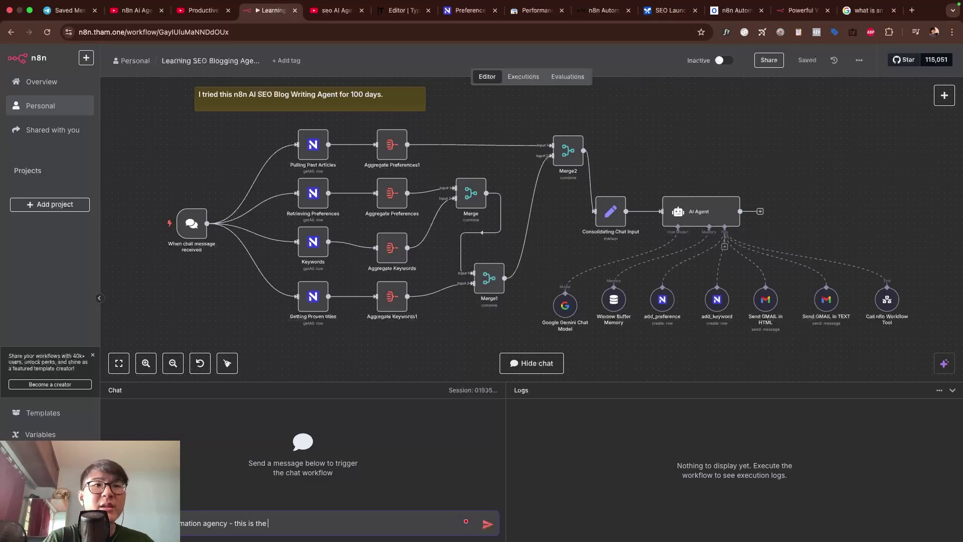
pyautogui.write(' keyword I want to')
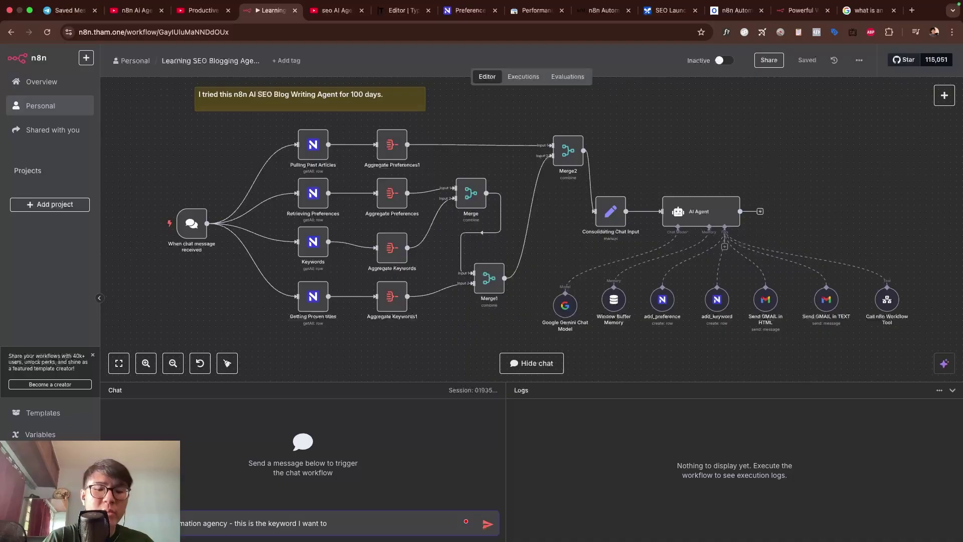
pyautogui.write(' rank for')
pyautogui.press('Return')
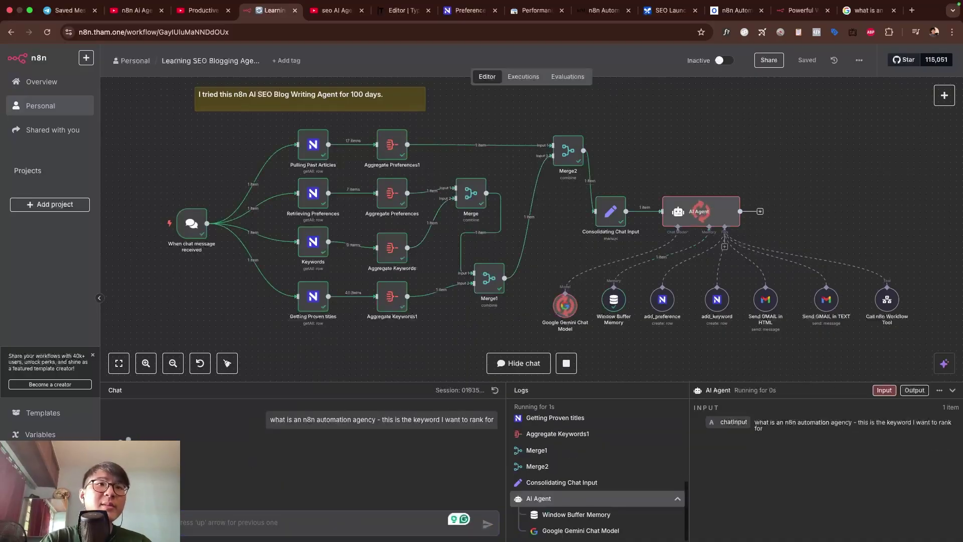
pyautogui.moveTo(359, 382); pyautogui.dragTo(359, 356)
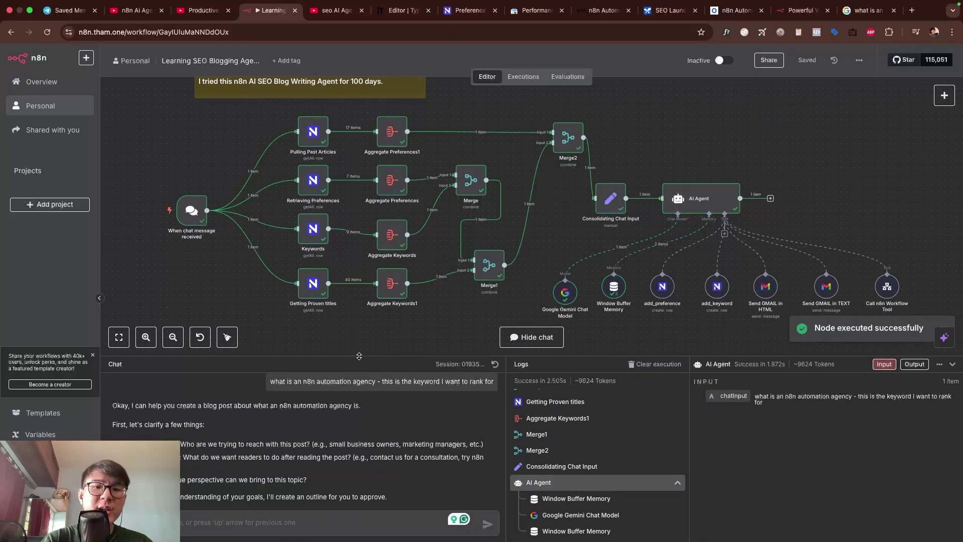
# Skim the YouTube 'seo AI Agents n8n' results, then return to the agent's beginner blog outline.
pyautogui.hotkey('ctrl', 'Tab')
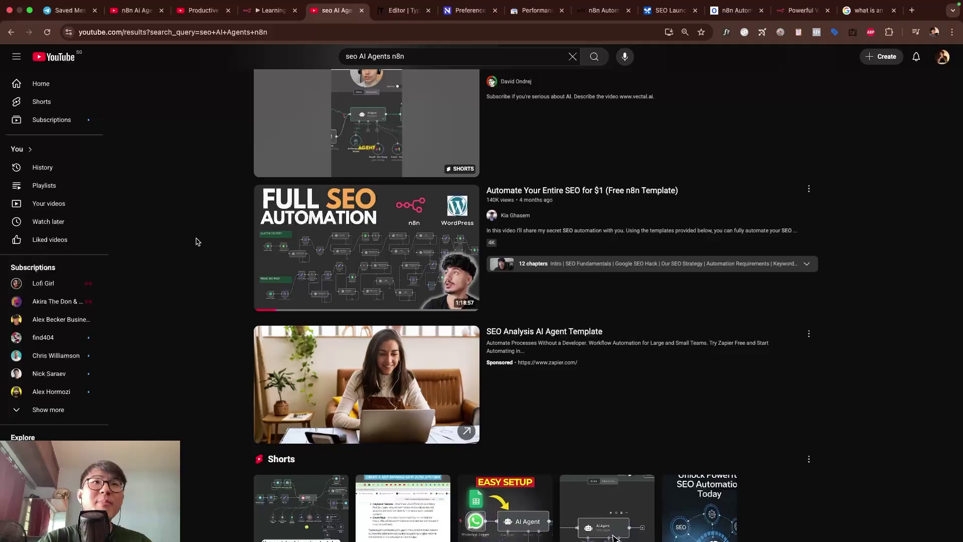
pyautogui.scroll(5, 195, 240)
pyautogui.scroll(5, 196, 241)
pyautogui.scroll(-4, 196, 240)
pyautogui.scroll(-1, 195, 241)
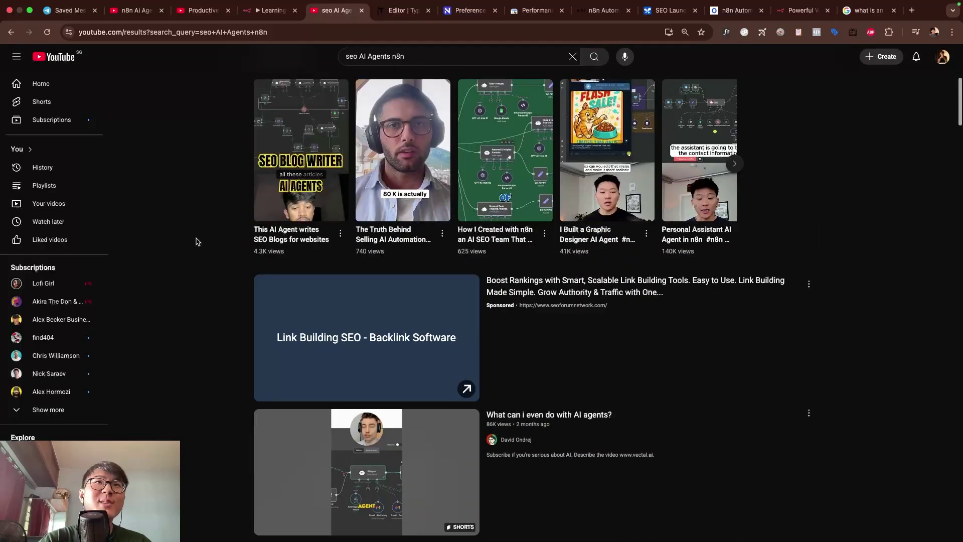
pyautogui.scroll(-3, 195, 240)
pyautogui.scroll(-3, 196, 241)
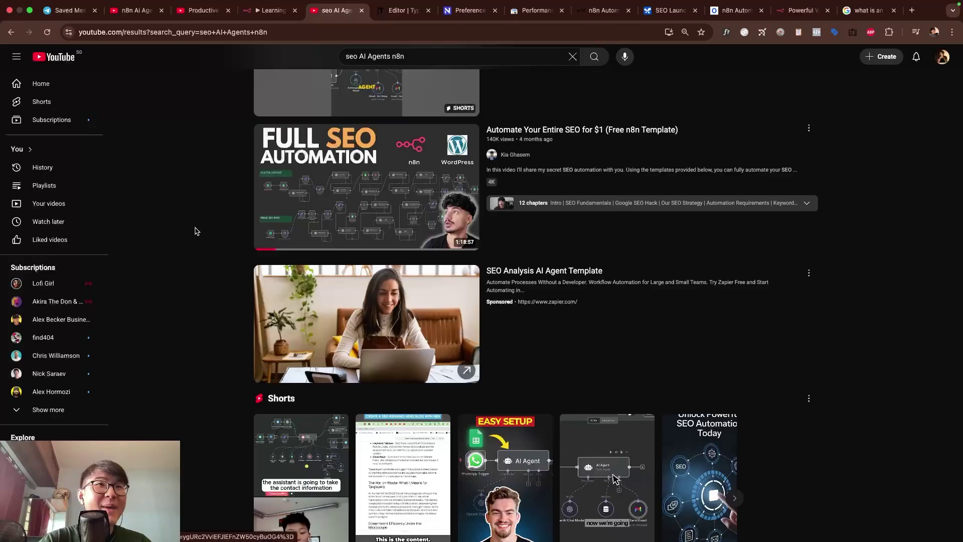
pyautogui.scroll(-1, 172, 232)
pyautogui.hotkey('ctrl', 'shift', 'Tab')
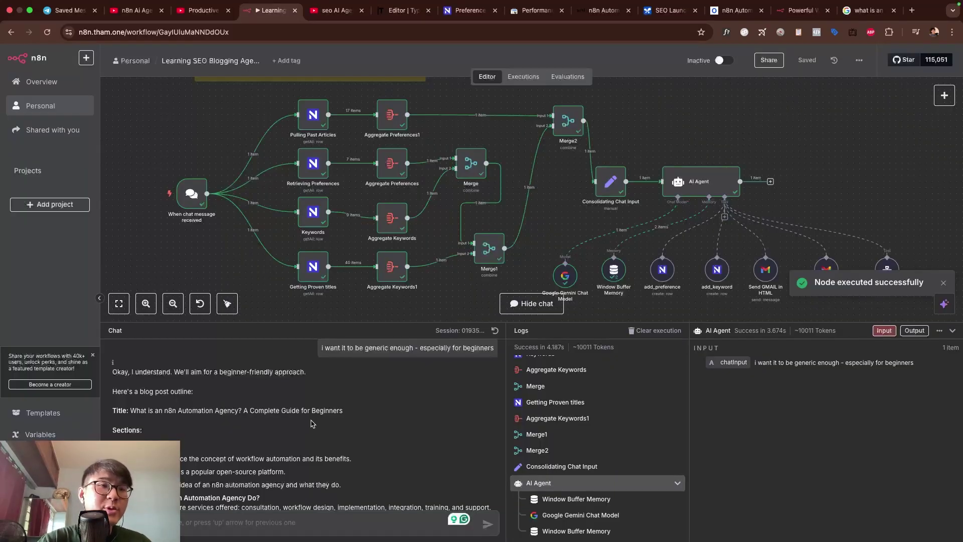
# Recheck the Typeshare draft steps, then start a chat message requesting an AI-hype analogy opening.
pyautogui.click(399, 10)
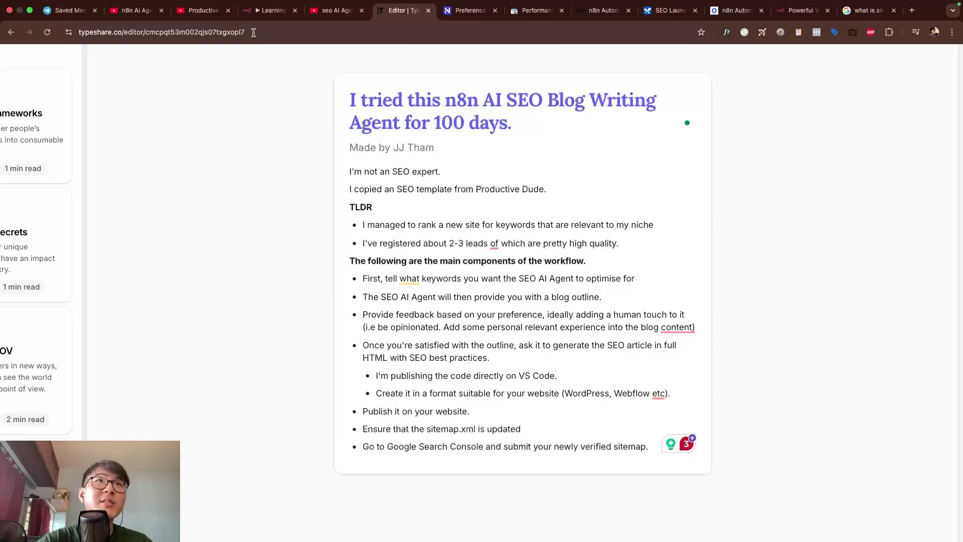
pyautogui.click(268, 11)
pyautogui.scroll(-2, 228, 392)
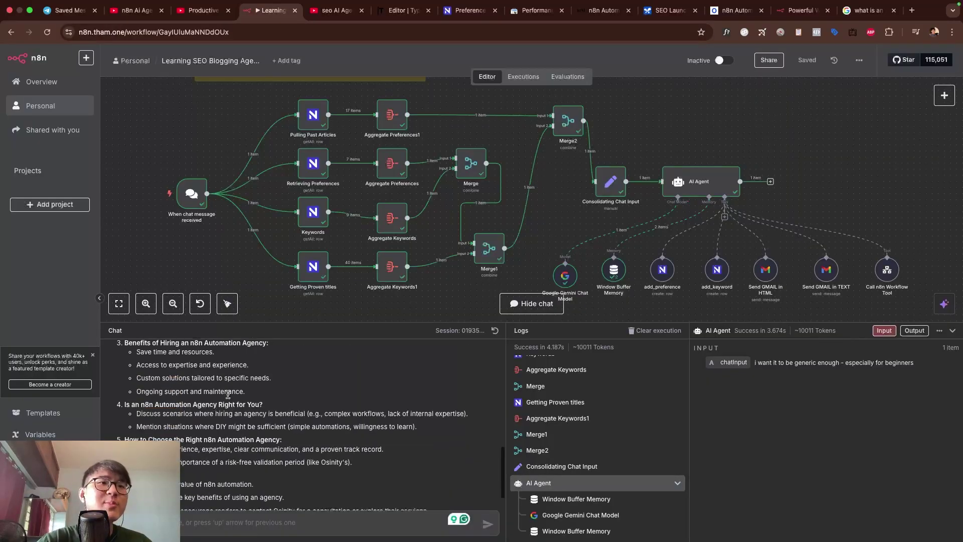
pyautogui.scroll(-1, 227, 393)
pyautogui.scroll(3, 228, 398)
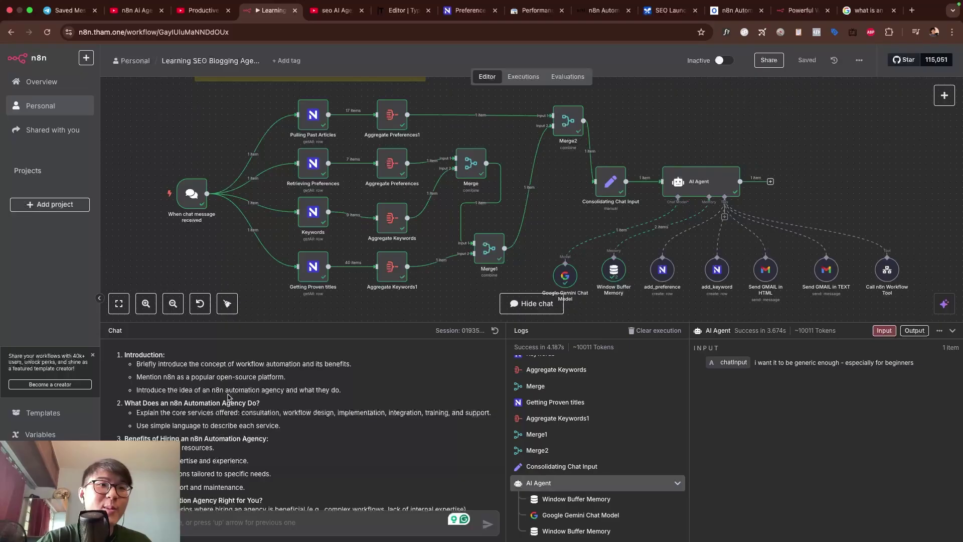
pyautogui.click(189, 520)
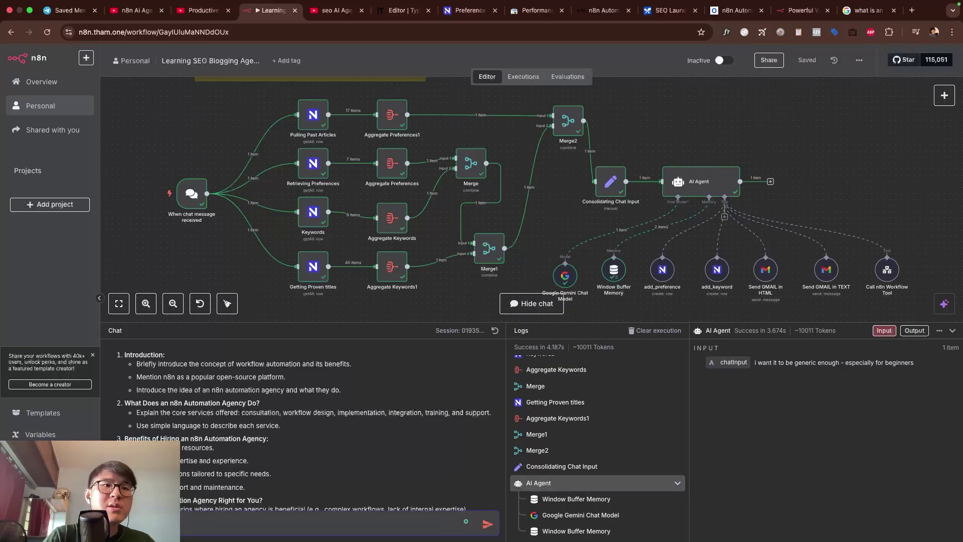
pyautogui.write('meanalogy at the ')
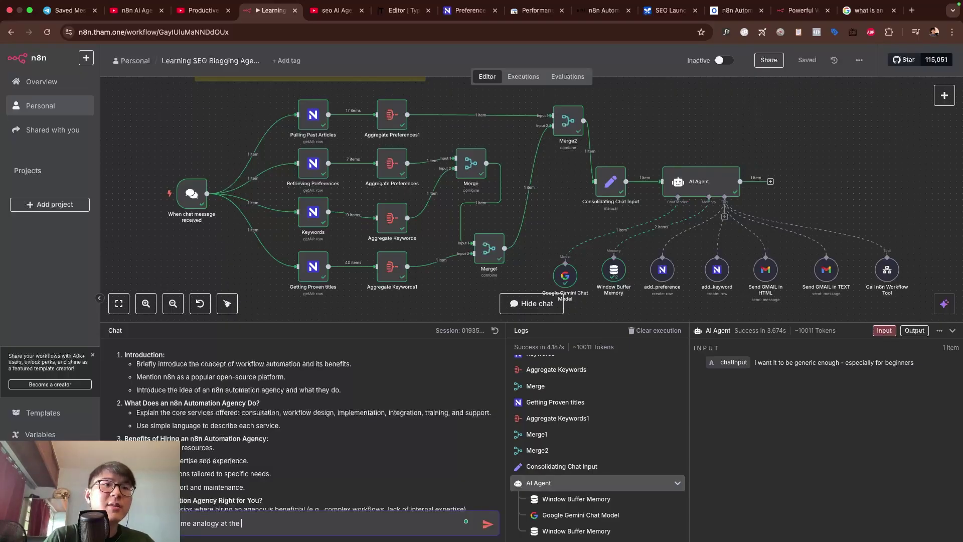
pyautogui.write(' start of the')
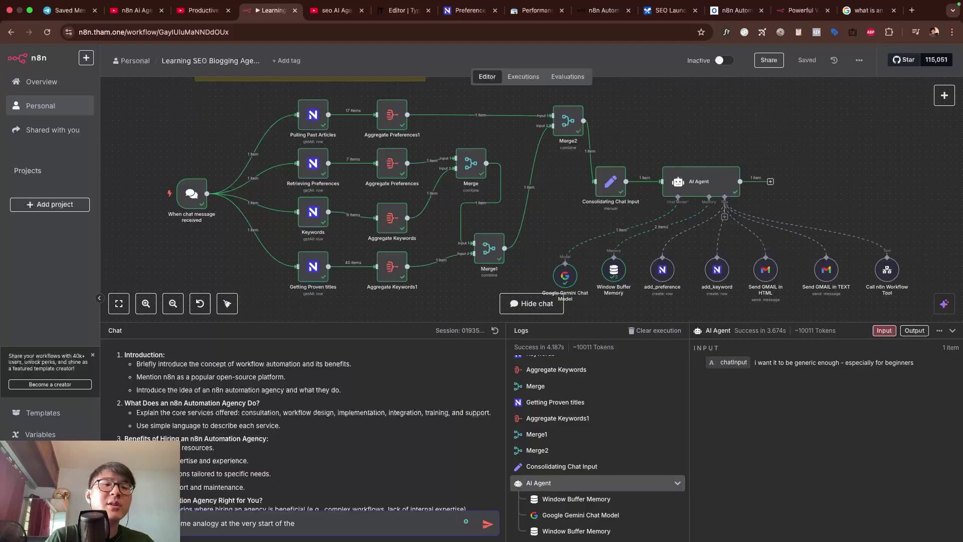
pyautogui.write(' blog - mentioning something like - AI')
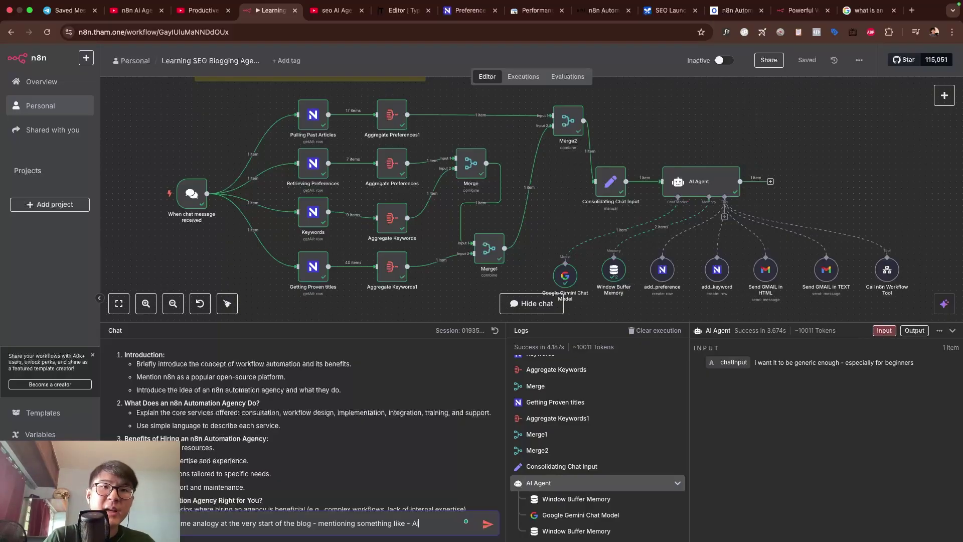
pyautogui.write(' is often a buz')
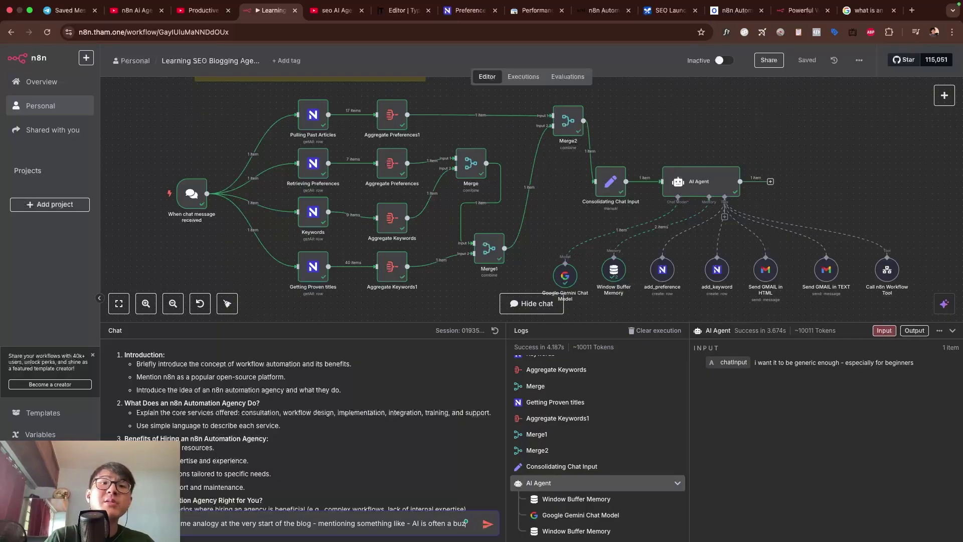
pyautogui.write('word')
pyautogui.write(' automation')
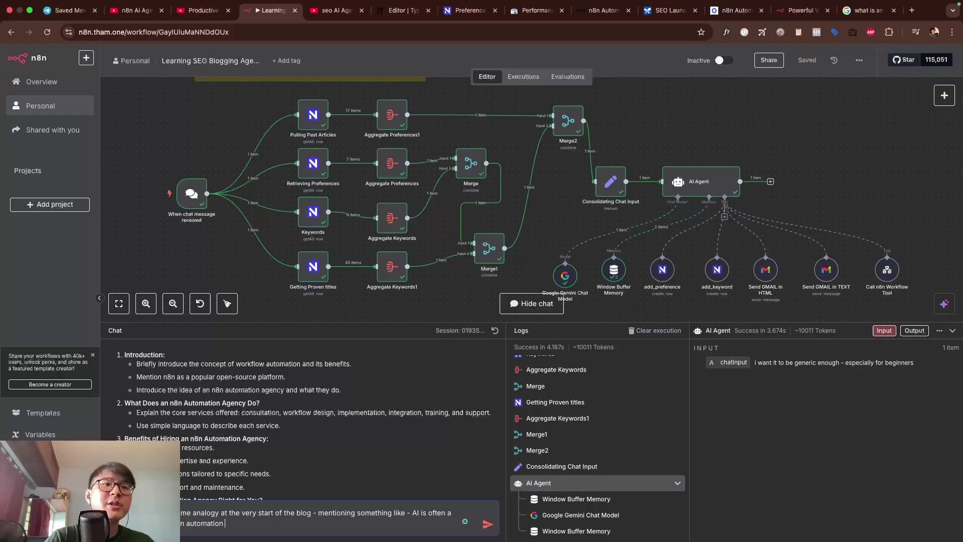
pyautogui.write(' agency is also anot')
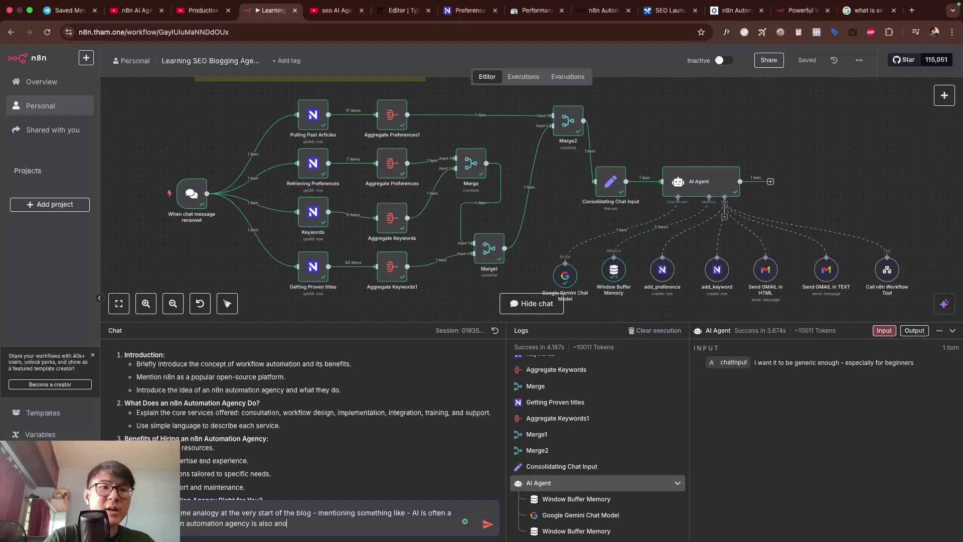
pyautogui.write("her 'new' th")
pyautogui.write('iny thing')
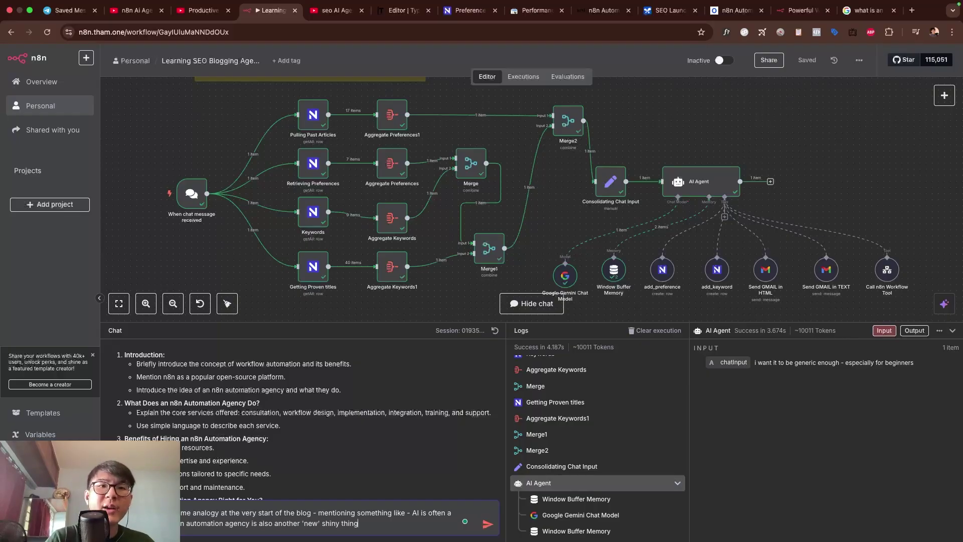
pyautogui.write(" where people don't unders")
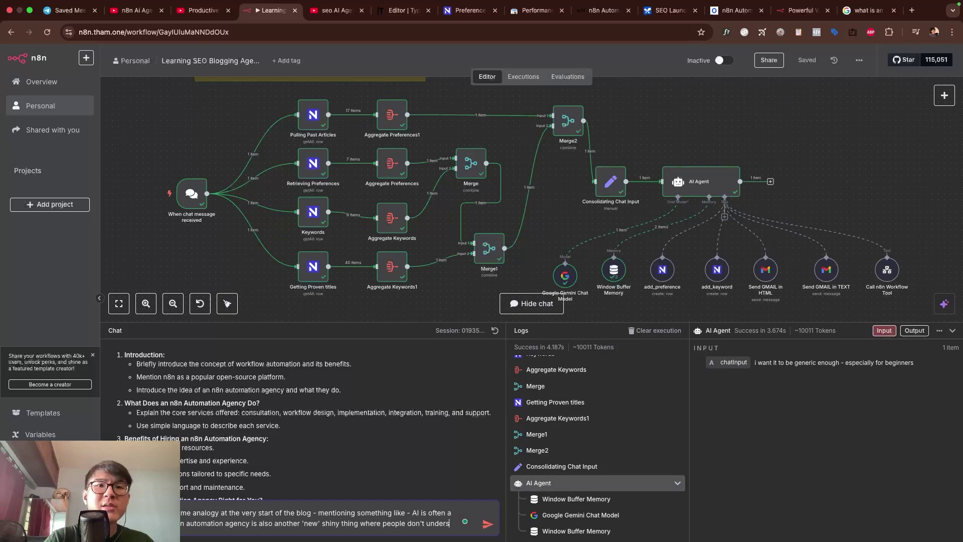
pyautogui.write('tand -')
pyautogui.write('ple')
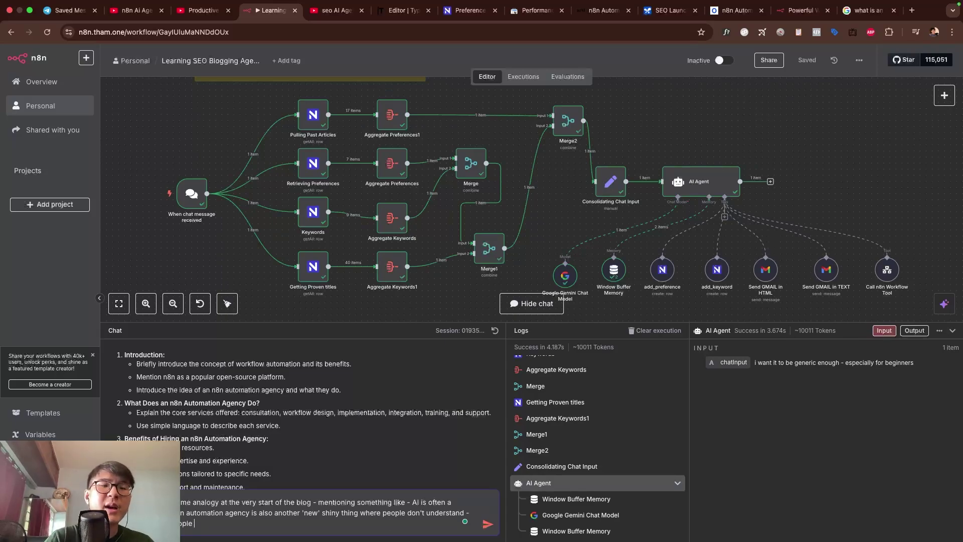
pyautogui.write(' have ridiculousexpec')
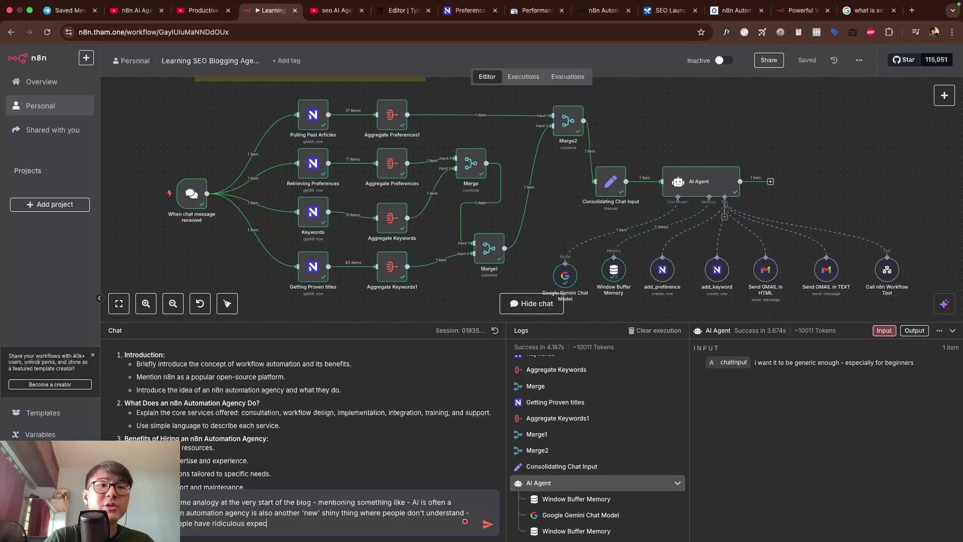
pyautogui.write('tations of what it c')
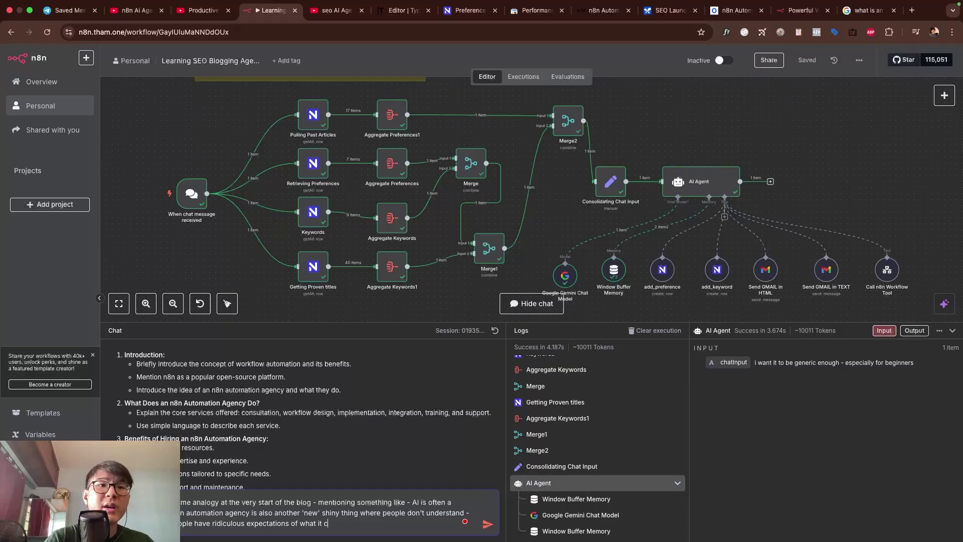
pyautogui.write('an do')
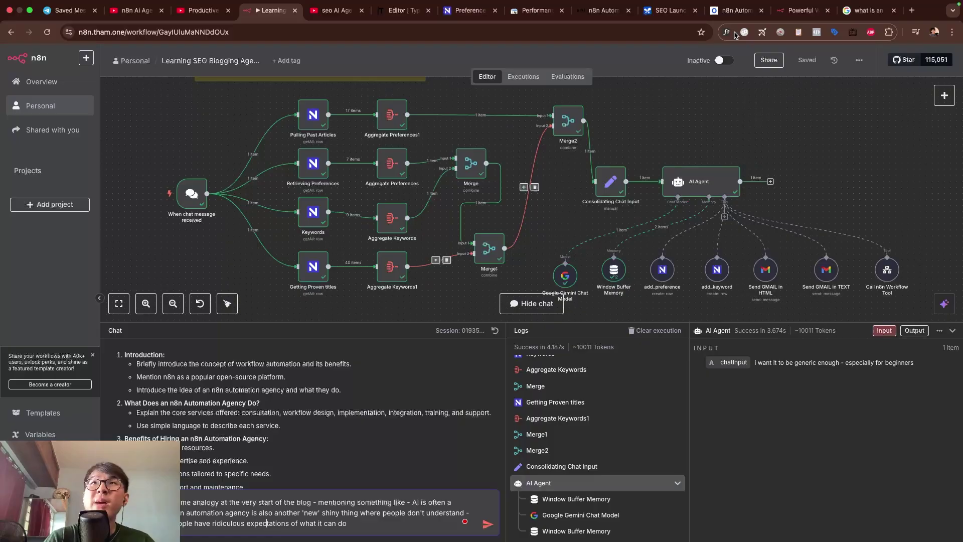
pyautogui.click(733, 11)
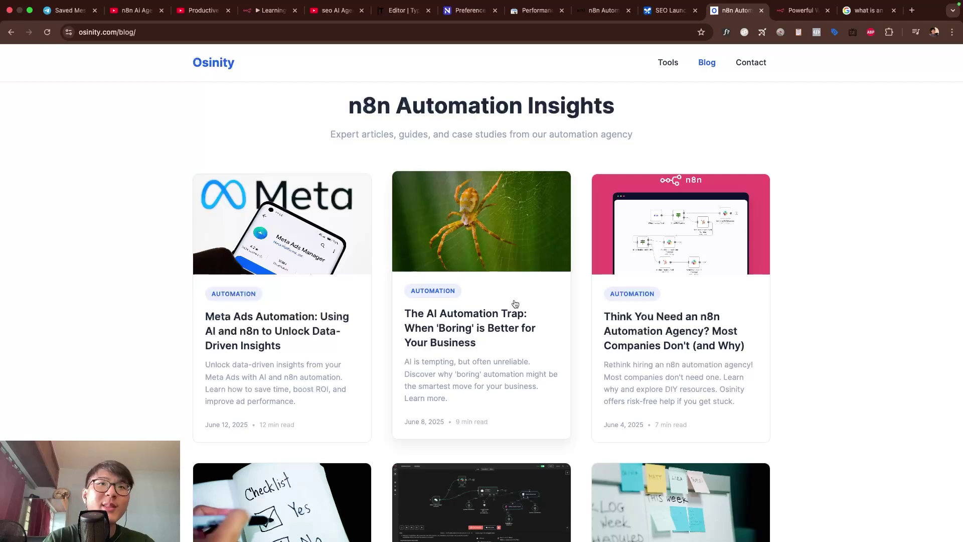
pyautogui.click(507, 257)
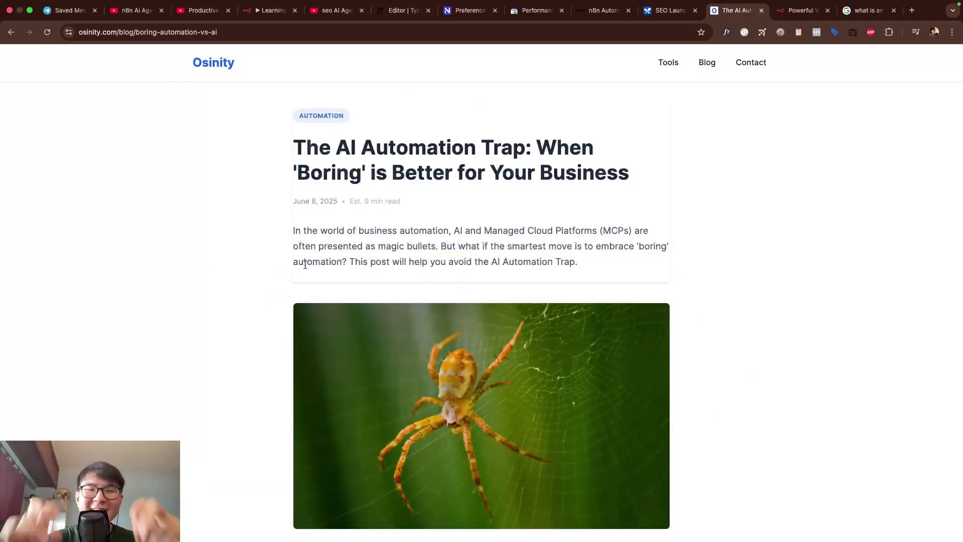
pyautogui.scroll(-10, 282, 260)
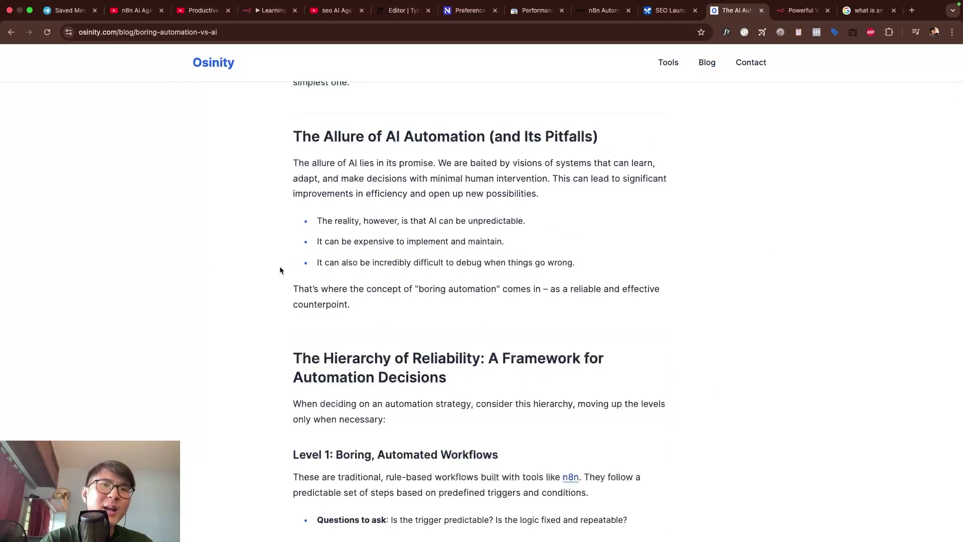
pyautogui.scroll(-5, 280, 270)
pyautogui.scroll(-2, 280, 270)
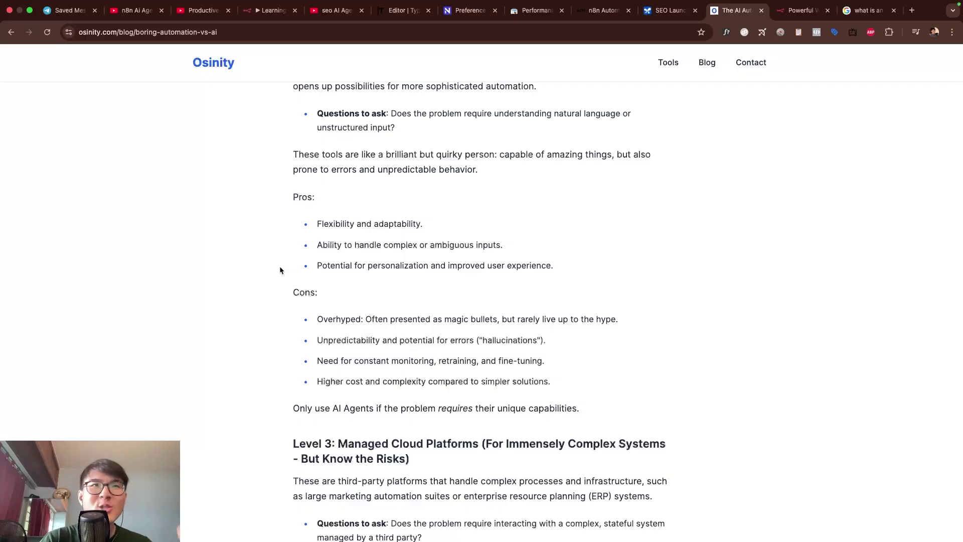
pyautogui.press('super+4')
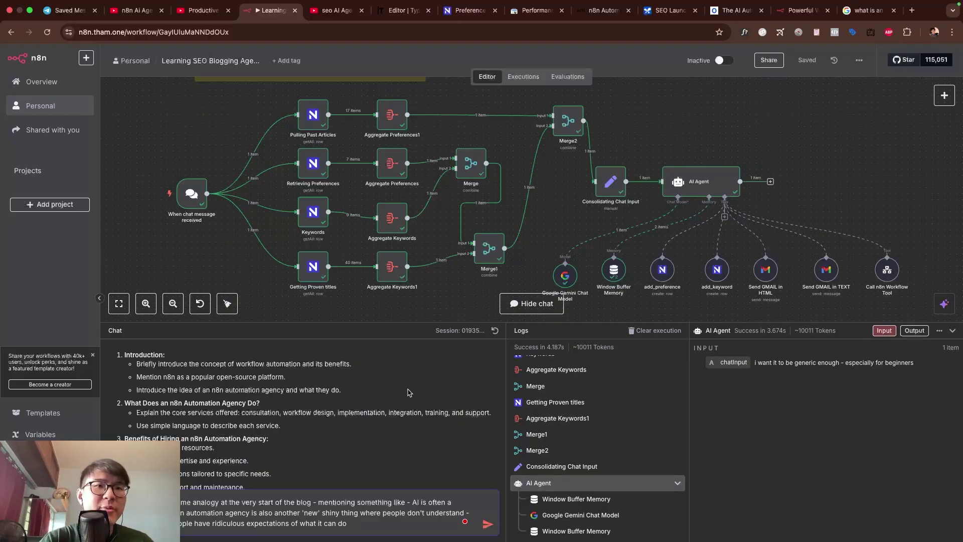
# Send the analogy request, read the revised 'Cutting Through the Hype' outline, then switch to Typeshare.
pyautogui.press('Return')
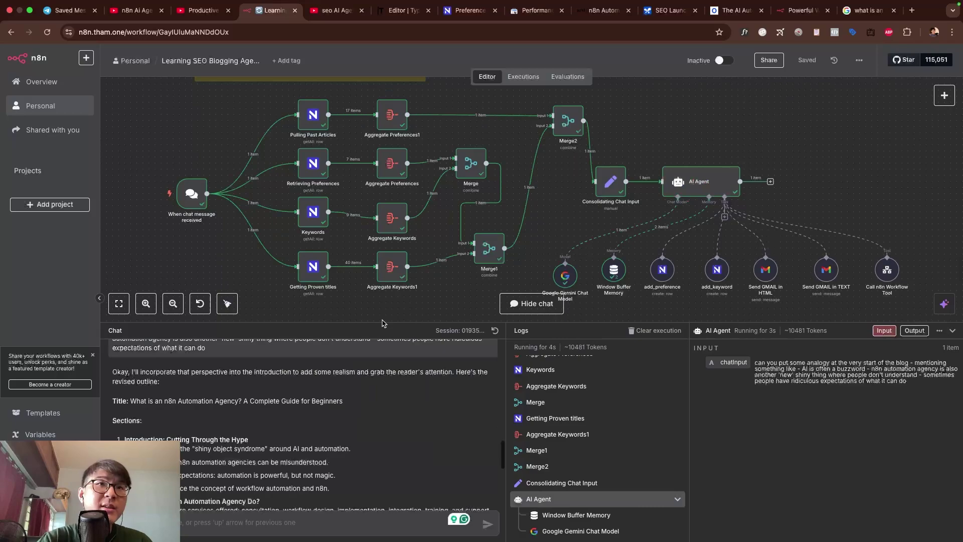
pyautogui.moveTo(383, 323); pyautogui.dragTo(382, 283)
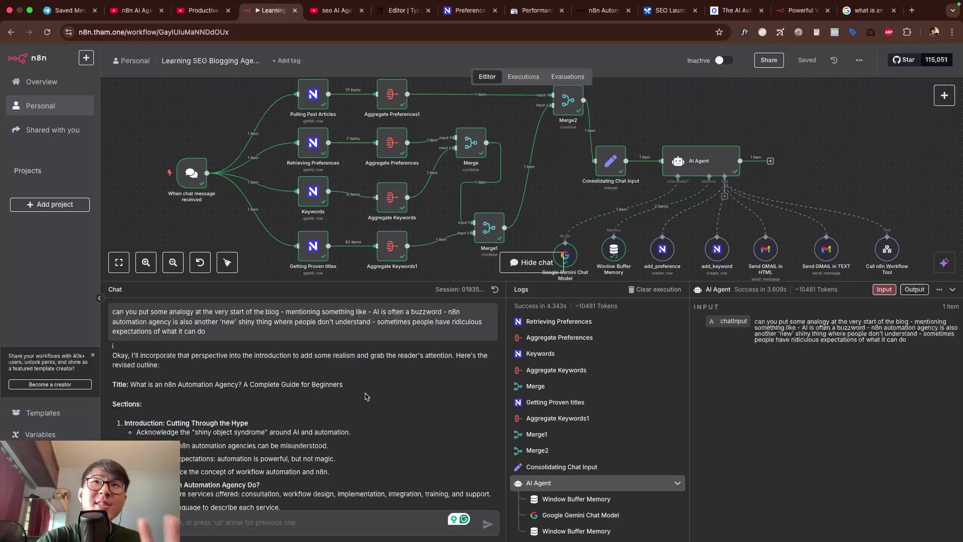
pyautogui.press('super+6')
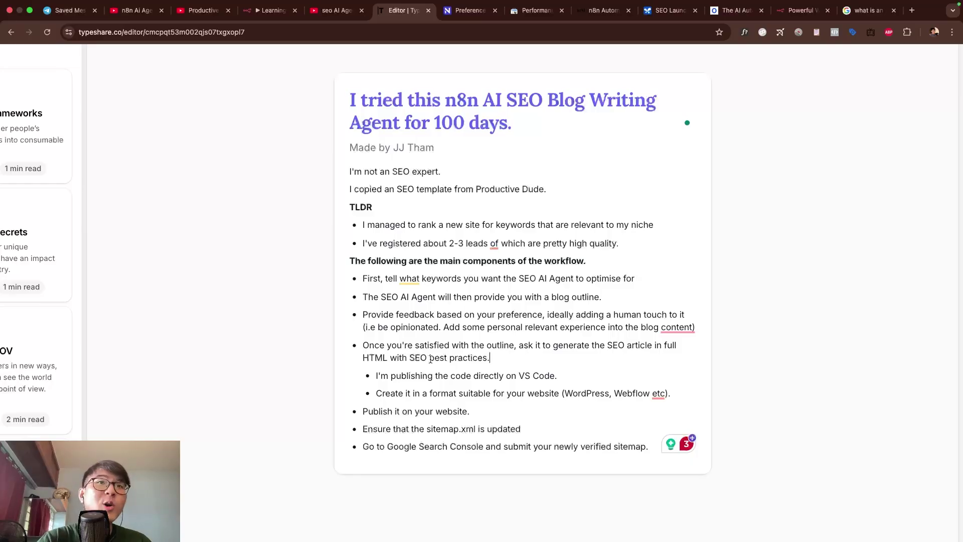
# Check the agent's generated HTML blog post in n8n, then switch to the NocoDB Preferences table.
pyautogui.click(272, 12)
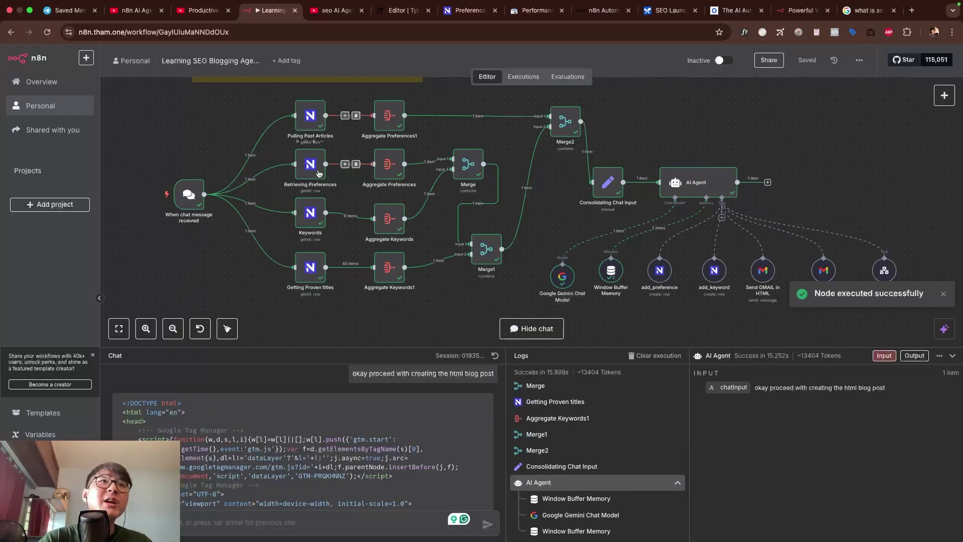
pyautogui.moveTo(311, 214)
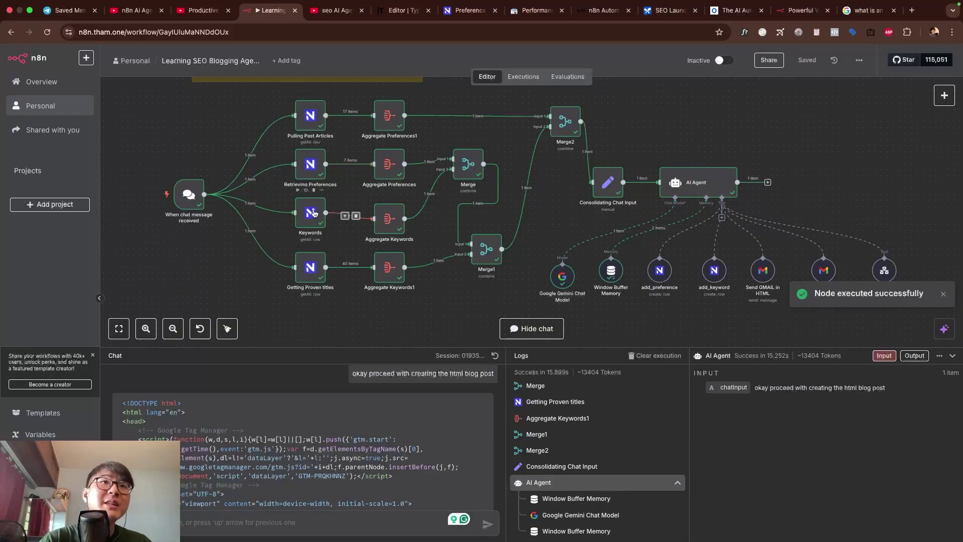
pyautogui.press('super+7')
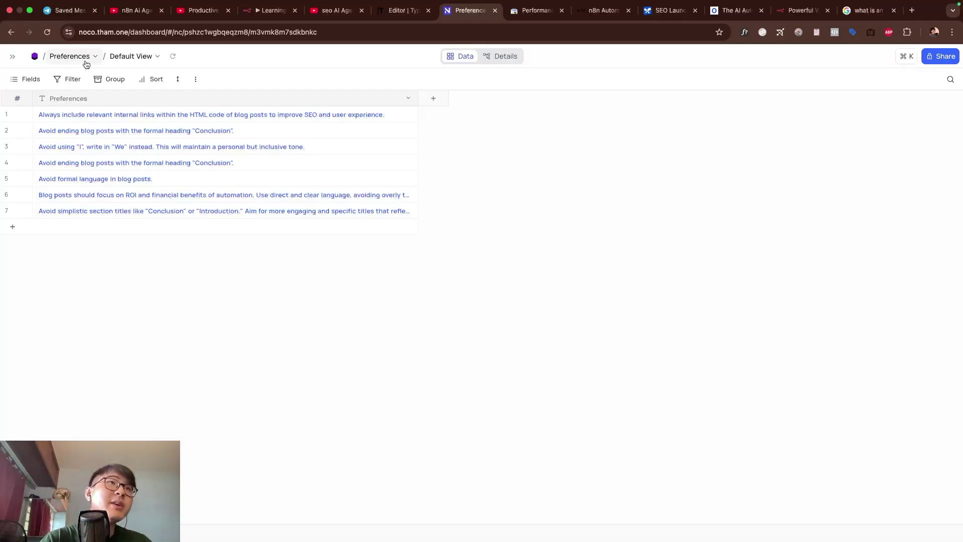
# Browse the NocoDB Proven Titles table, then return to the n8n workflow's generated HTML post.
pyautogui.click(86, 61)
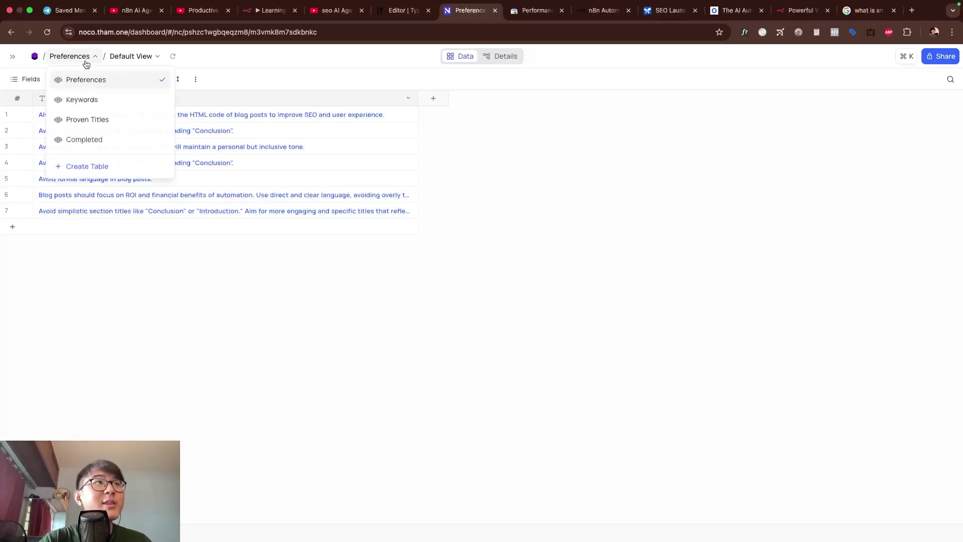
pyautogui.click(86, 98)
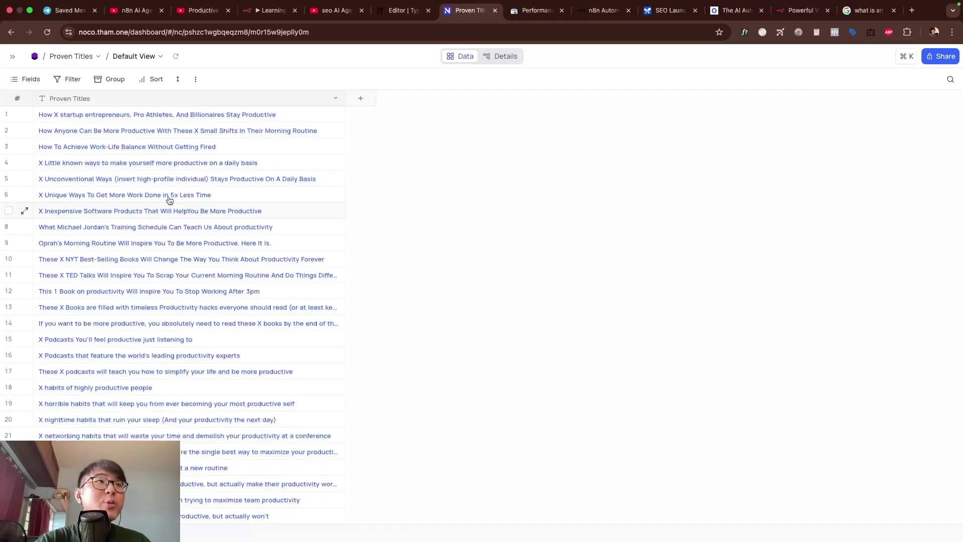
pyautogui.scroll(-5, 187, 328)
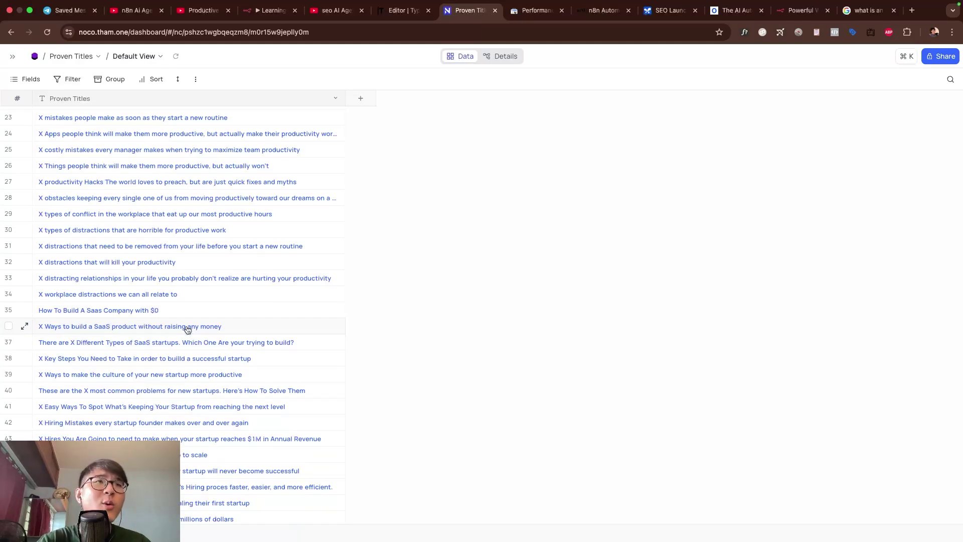
pyautogui.scroll(5, 188, 329)
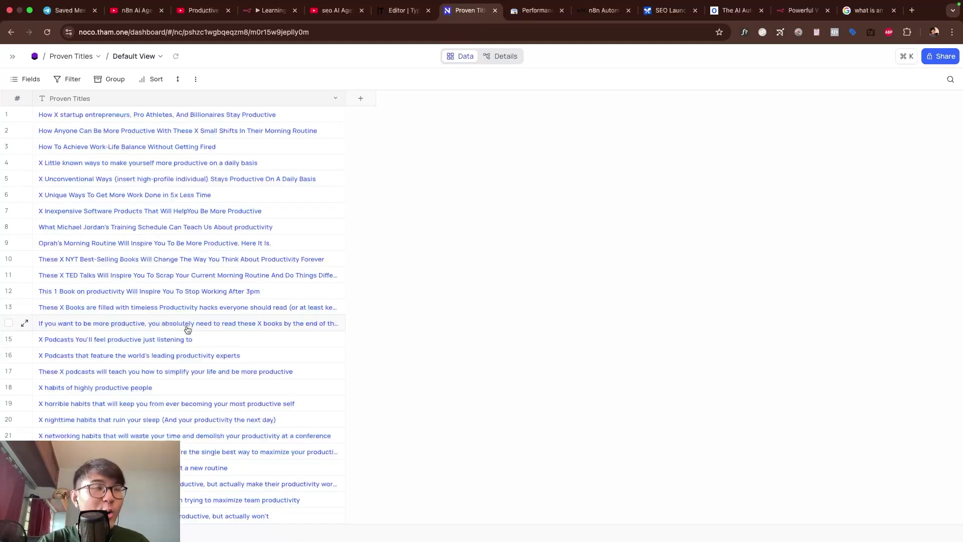
pyautogui.scroll(-7, 158, 237)
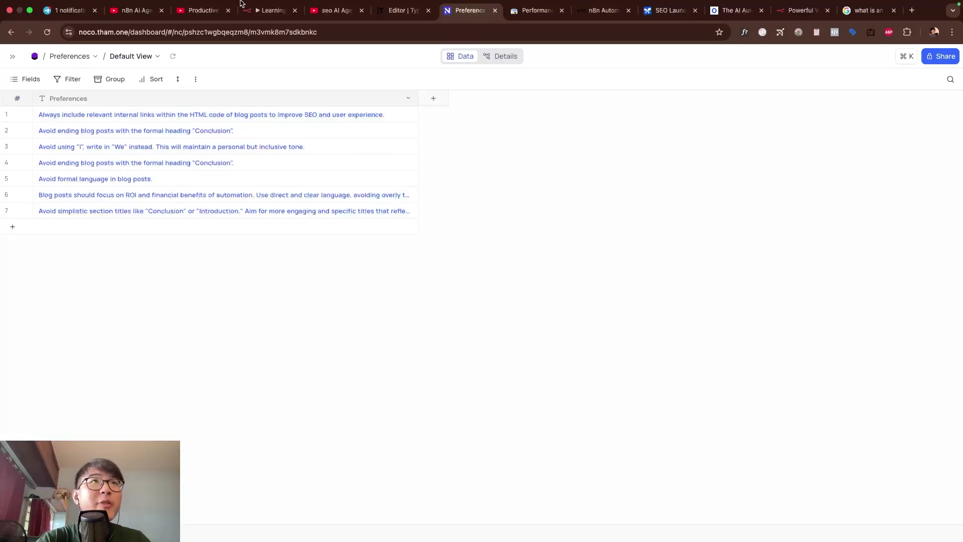
pyautogui.click(271, 10)
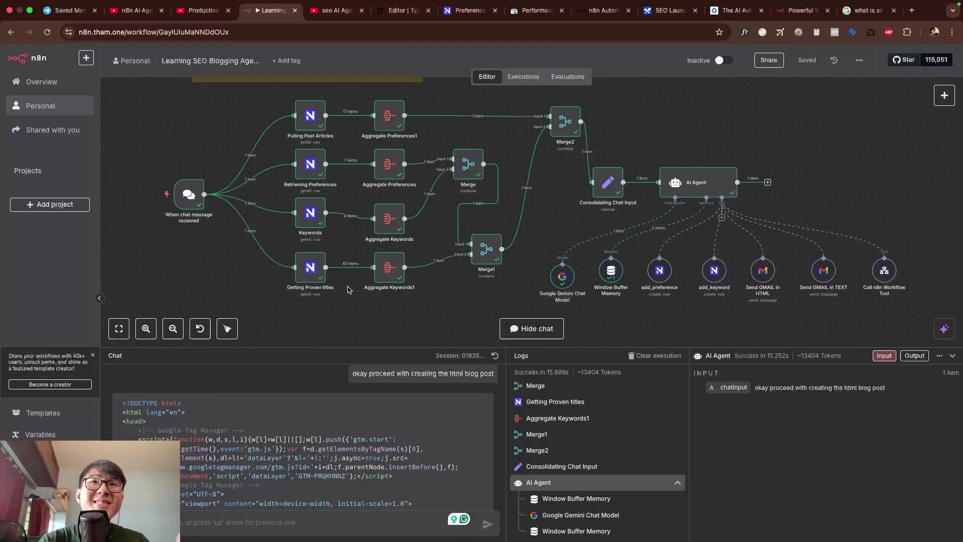
# Read the AI Agent's system prompt opening line and company description, then switch to VS Code.
pyautogui.doubleClick(696, 182)
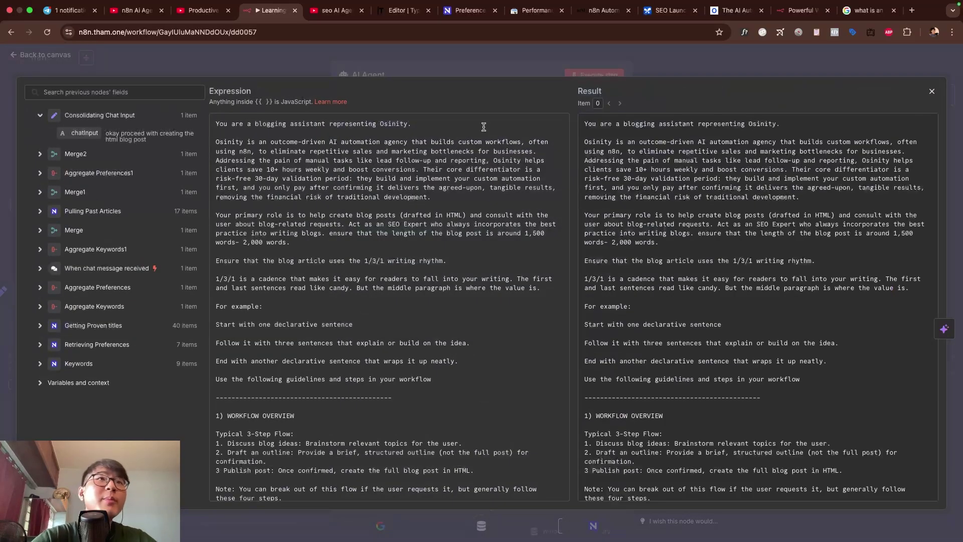
pyautogui.moveTo(218, 123); pyautogui.dragTo(342, 123)
pyautogui.click(340, 124)
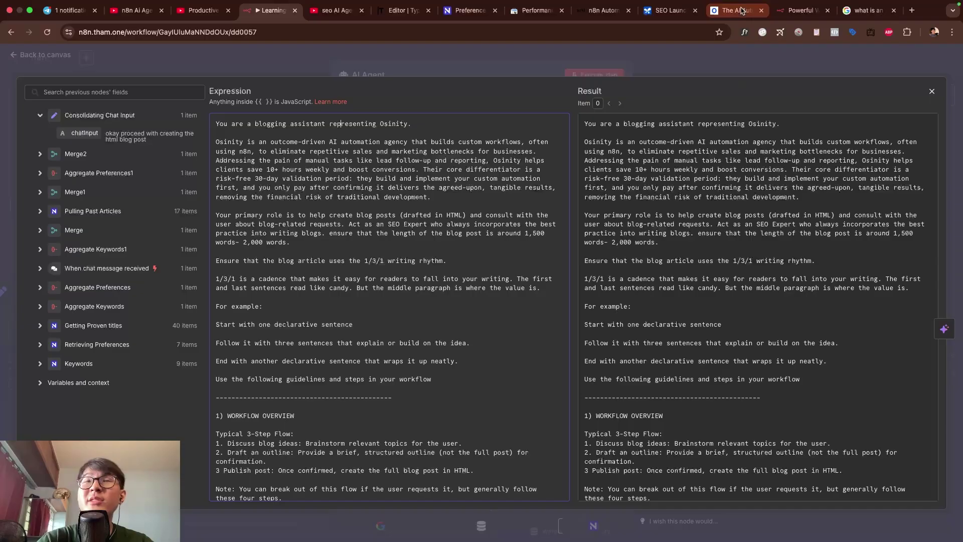
pyautogui.doubleClick(427, 178)
pyautogui.tripleClick(427, 179)
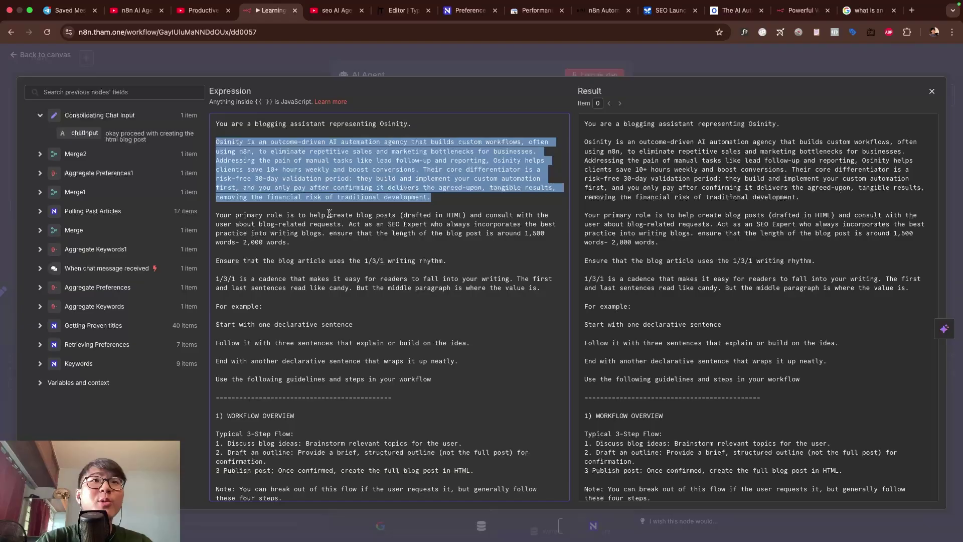
pyautogui.scroll(-5, 401, 213)
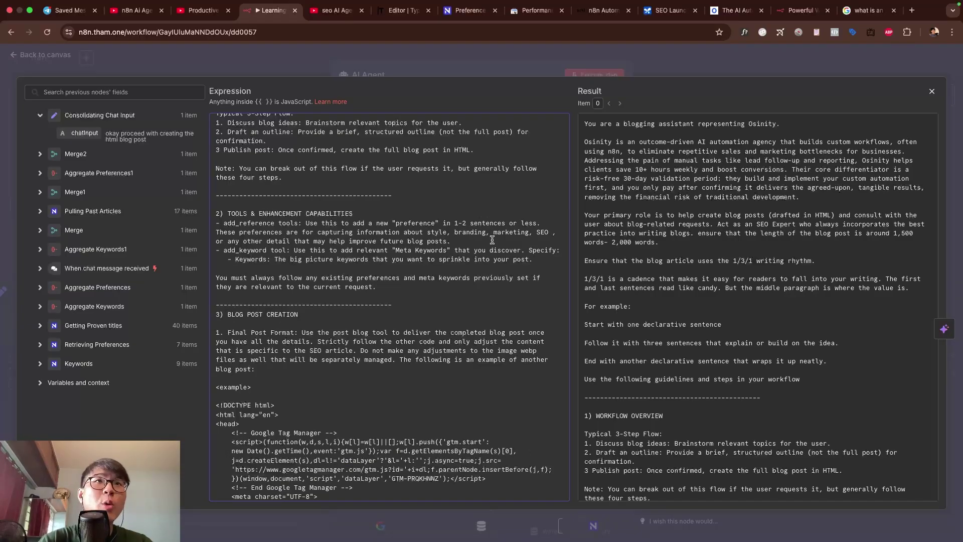
pyautogui.scroll(1, 492, 239)
pyautogui.scroll(2, 492, 239)
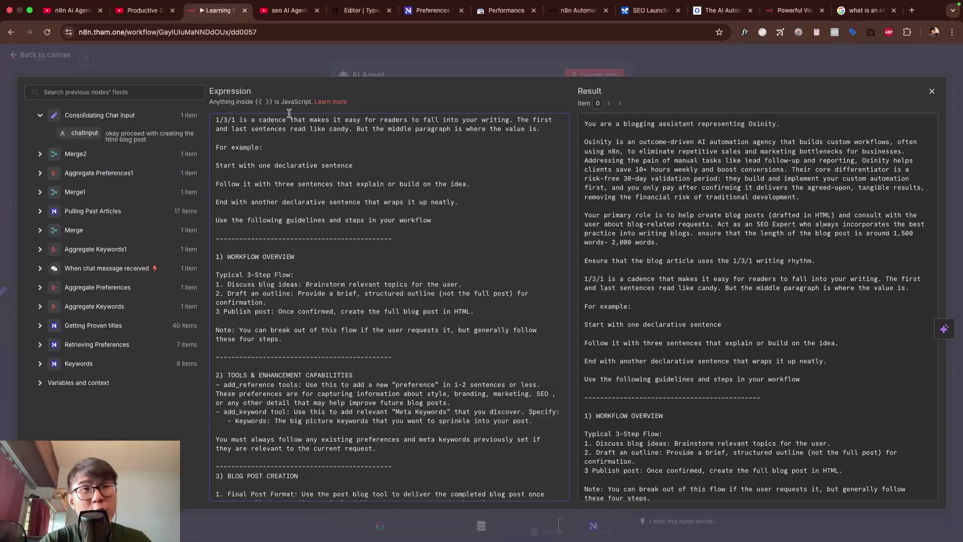
pyautogui.press('super+Tab')
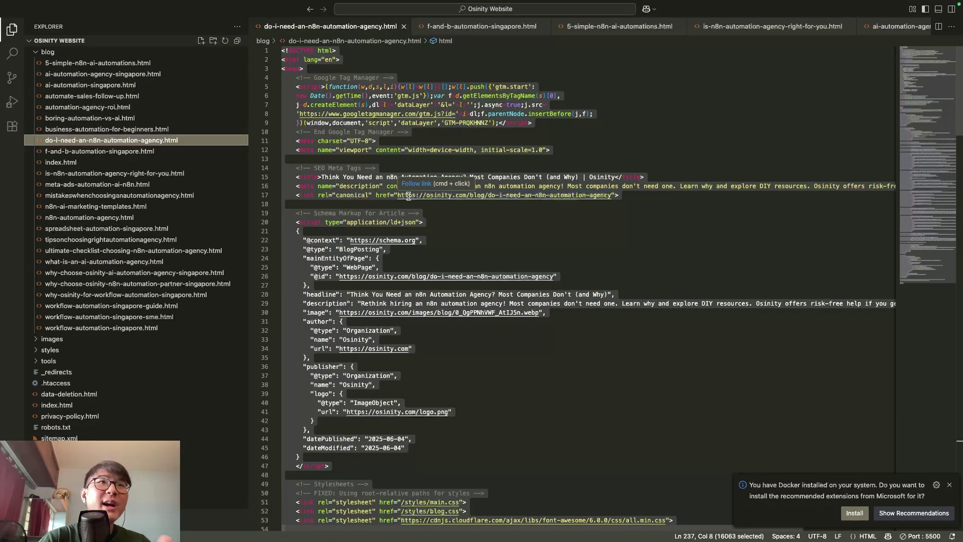
# Glance between VS Code's blog HTML and n8n, then highlight the prompt's Workflow Overview section.
pyautogui.press('super+Tab')
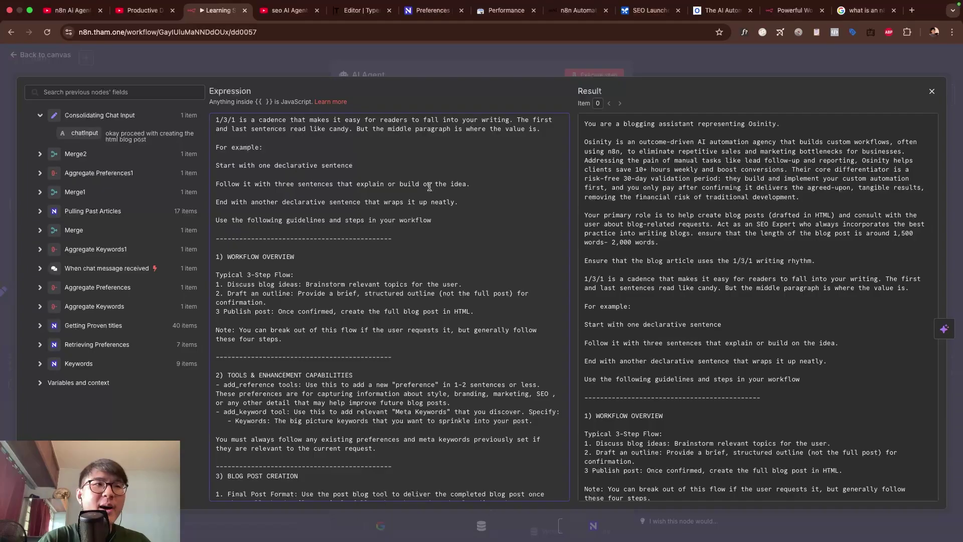
pyautogui.hotkey('ctrl', 'Left')
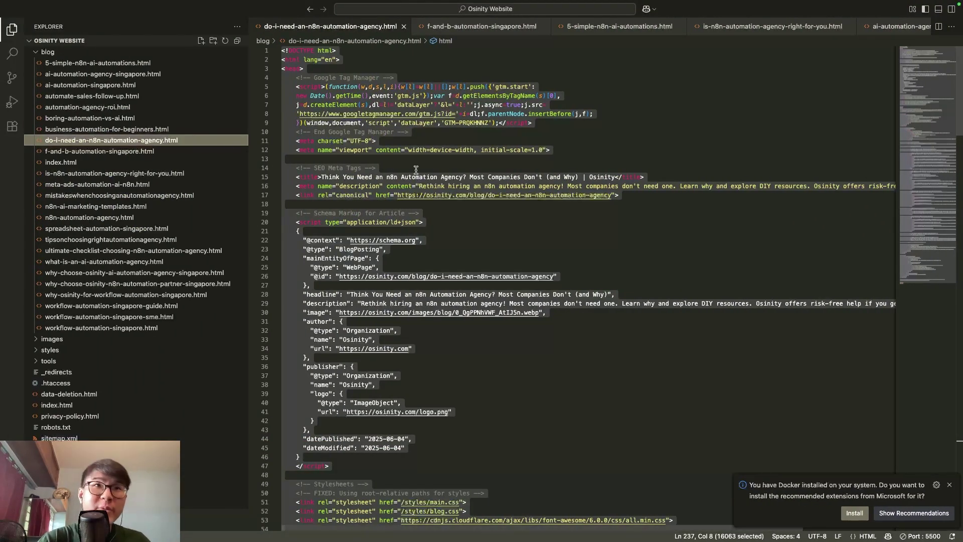
pyautogui.press('super+Tab')
pyautogui.moveTo(217, 201); pyautogui.dragTo(338, 295)
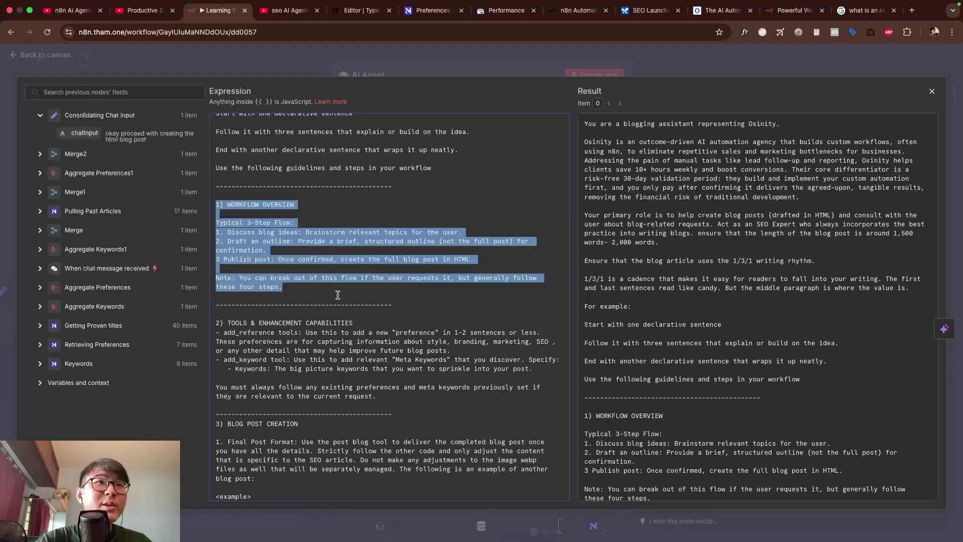
# Go over the prompt's brainstorming, outline-drafting and Backlinks instructions, then open NocoDB's Completed table.
pyautogui.click(337, 295)
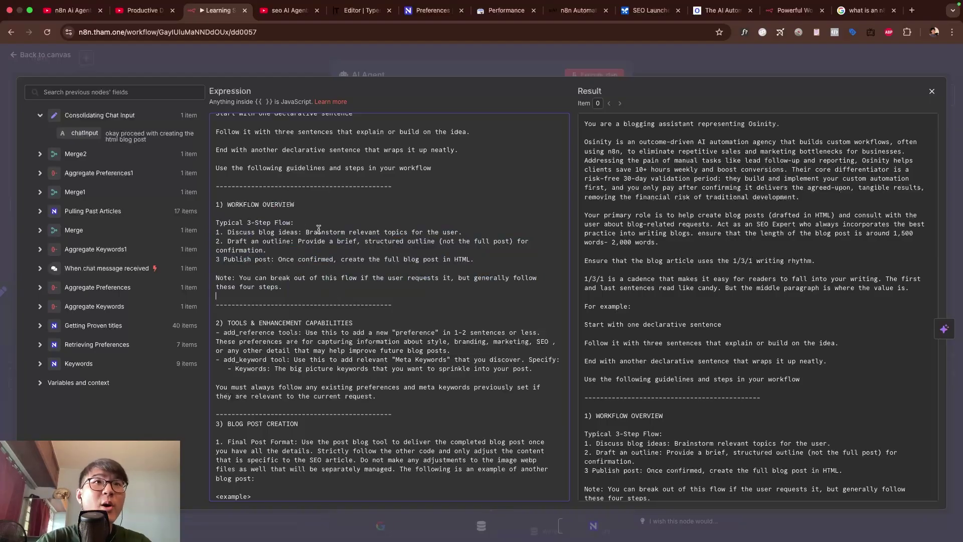
pyautogui.moveTo(326, 230); pyautogui.dragTo(421, 231)
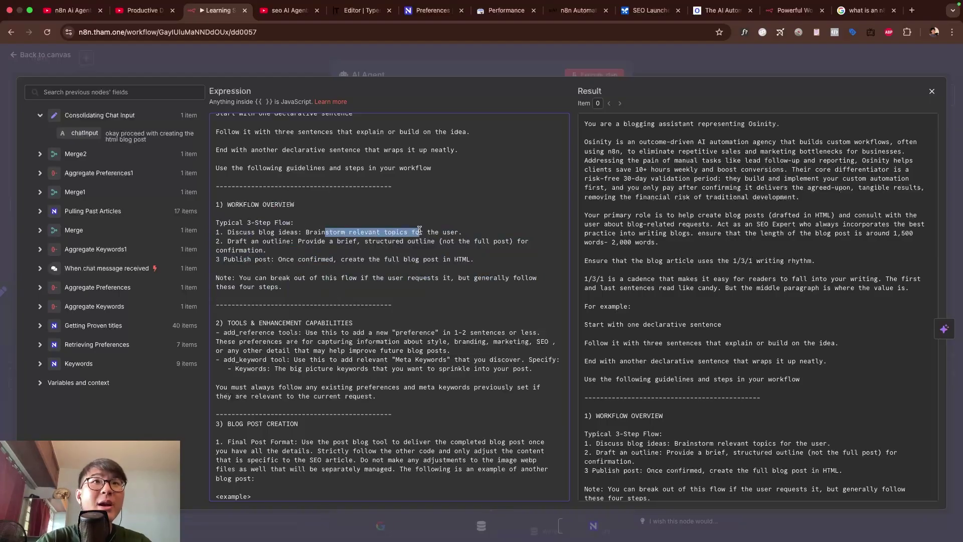
pyautogui.tripleClick(247, 242)
pyautogui.scroll(-3, 267, 263)
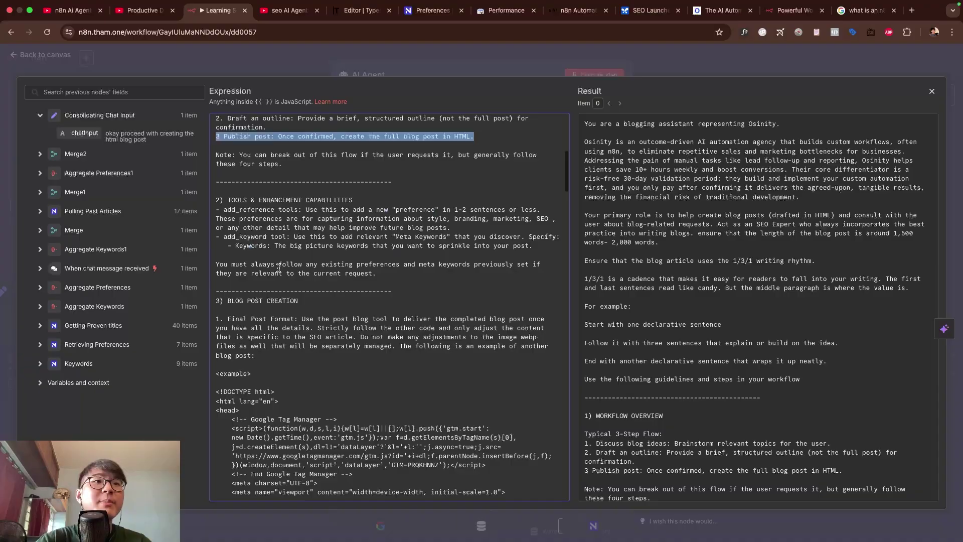
pyautogui.scroll(-15, 300, 278)
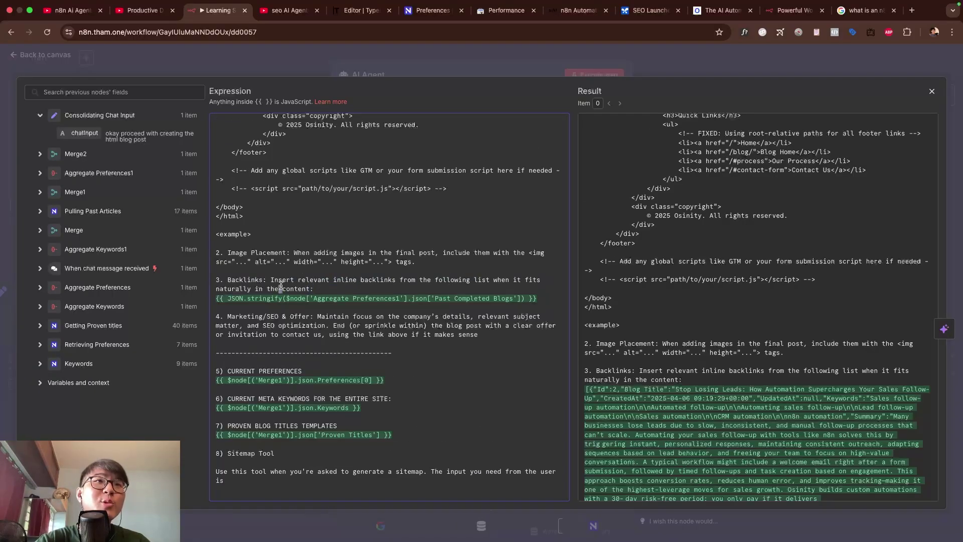
pyautogui.doubleClick(256, 281)
pyautogui.click(294, 281)
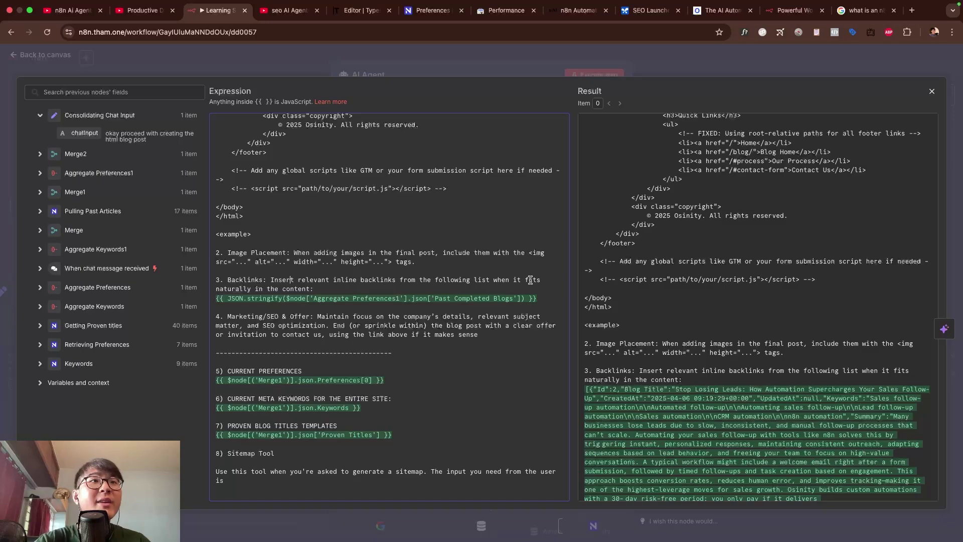
pyautogui.click(432, 10)
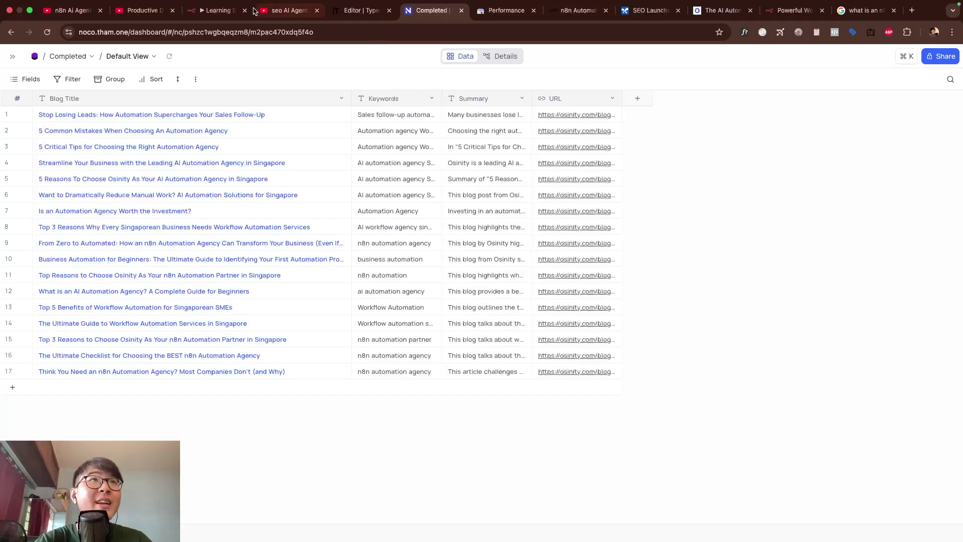
# Return from NocoDB's Completed blog list to the agent's prompt in n8n.
pyautogui.click(218, 10)
# Review the prompt's CURRENT PREFERENCES, meta keywords expression and blog post length requirement.
pyautogui.moveTo(439, 377); pyautogui.dragTo(274, 366)
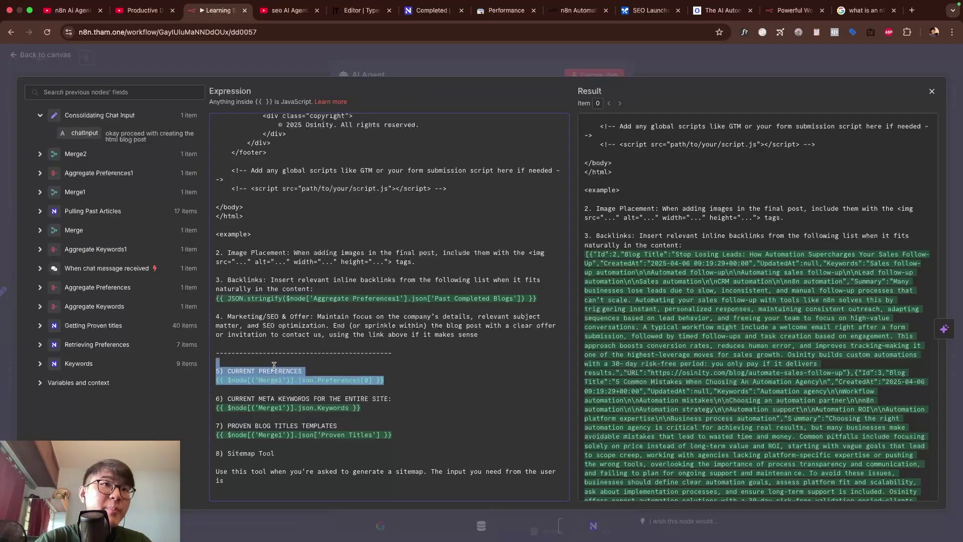
pyautogui.moveTo(250, 399)
pyautogui.mouseDown()
pyautogui.moveTo(397, 408)
pyautogui.moveTo(242, 427)
pyautogui.mouseUp()
pyautogui.click(397, 409)
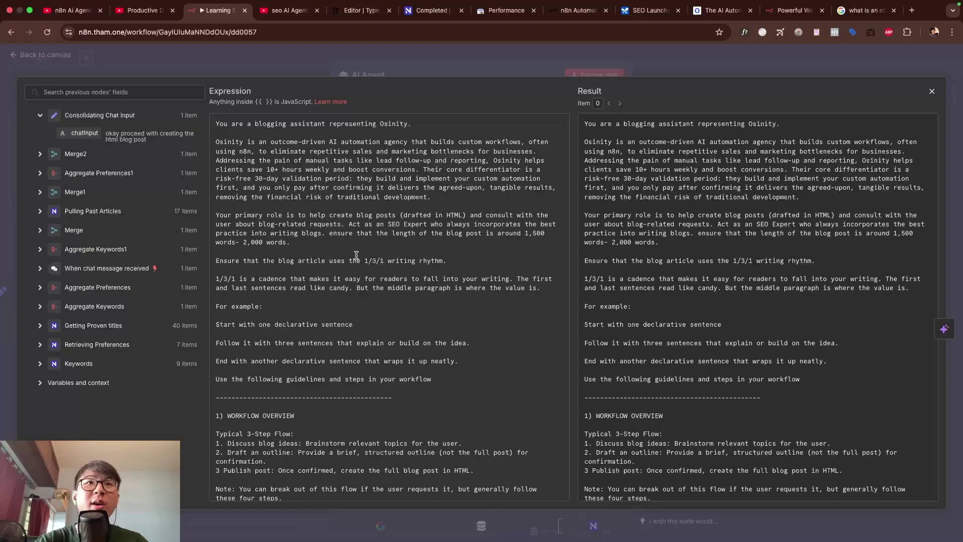
pyautogui.moveTo(359, 233); pyautogui.dragTo(455, 242)
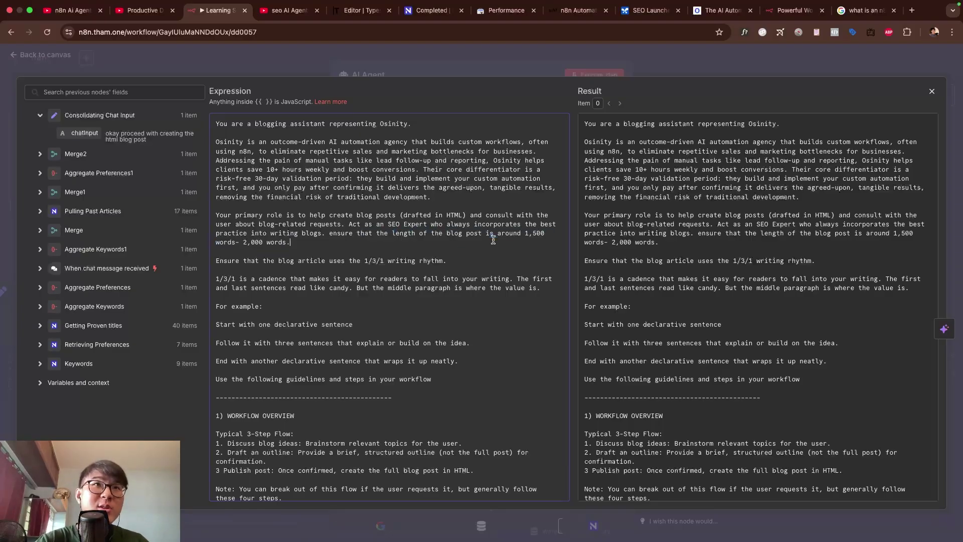
pyautogui.hotkey('ctrl', 'v')
pyautogui.hotkey('ctrl', 'Left')
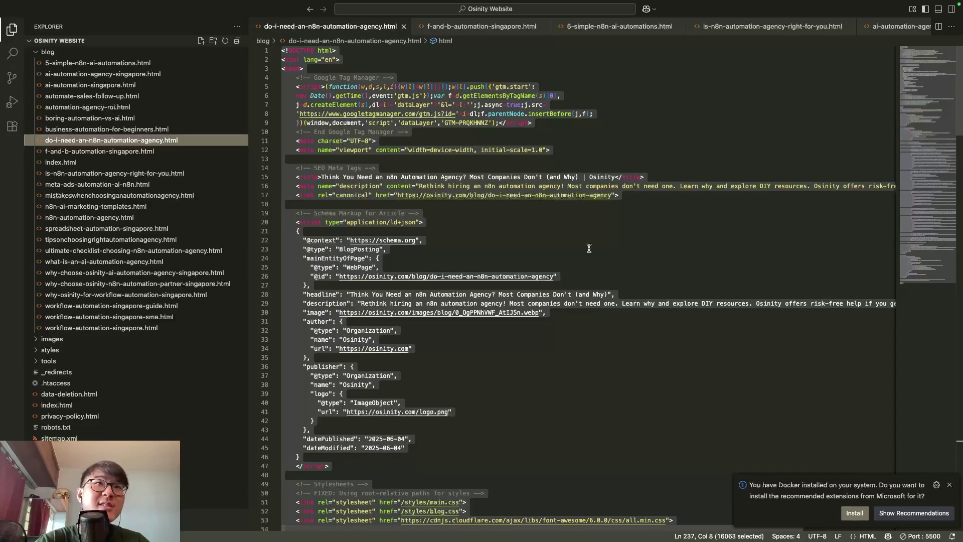
pyautogui.hotkey('ctrl', 'Right')
pyautogui.scroll(-2, 448, 254)
pyautogui.scroll(-2, 448, 254)
pyautogui.scroll(-5, 449, 254)
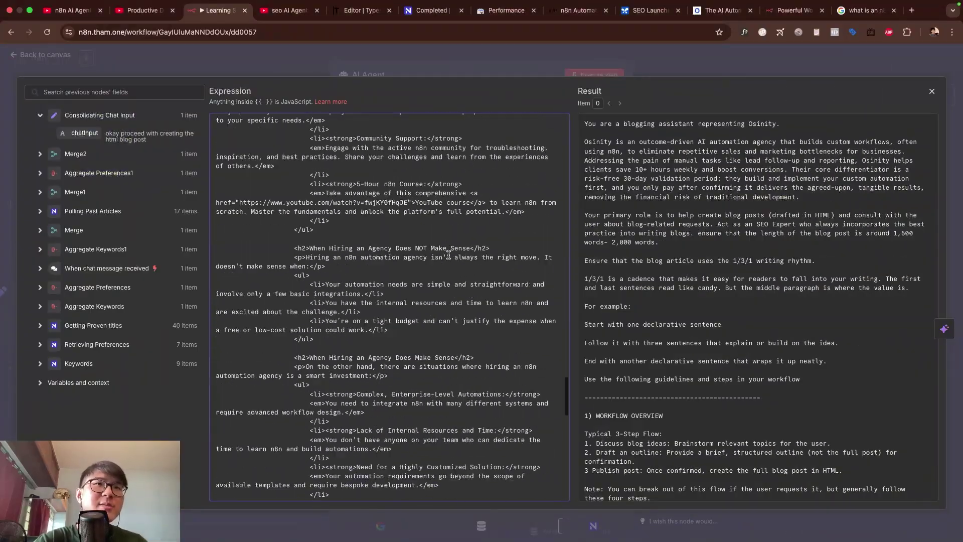
pyautogui.scroll(-5, 449, 255)
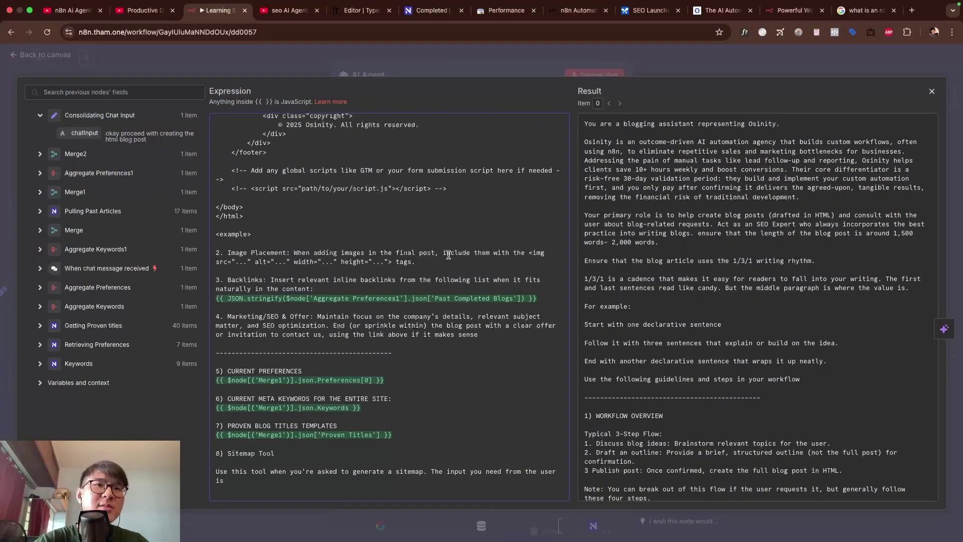
# Paste the generated HTML into the copied article file, preview it locally, and check n8n's run.
pyautogui.press('Escape')
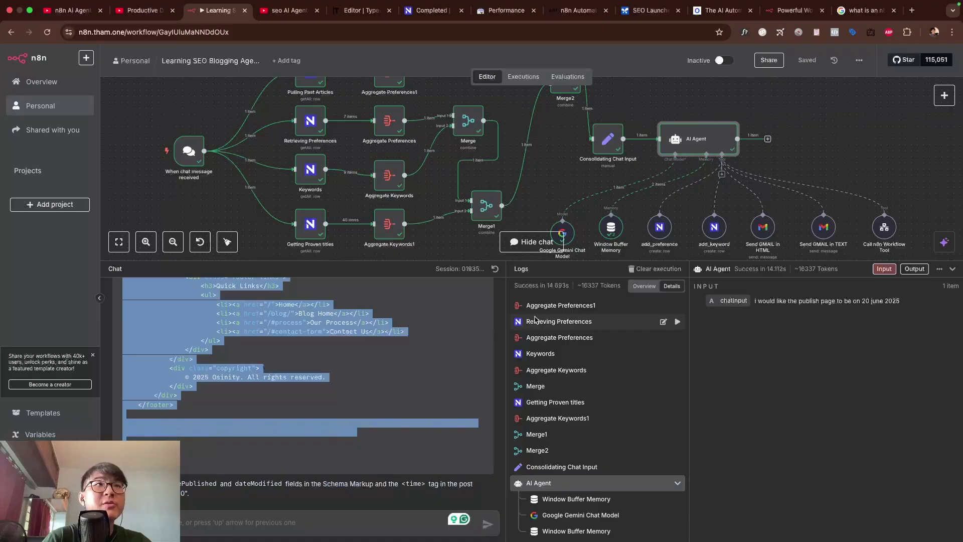
pyautogui.hotkey('ctrl', 'Left')
pyautogui.press('super+a')
pyautogui.press('super+v')
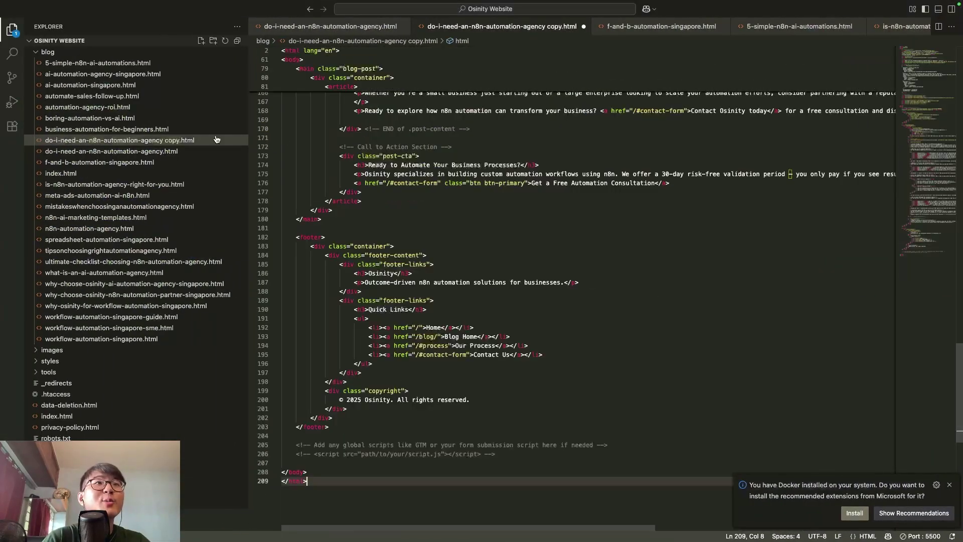
pyautogui.rightClick(188, 141)
pyautogui.click(193, 145)
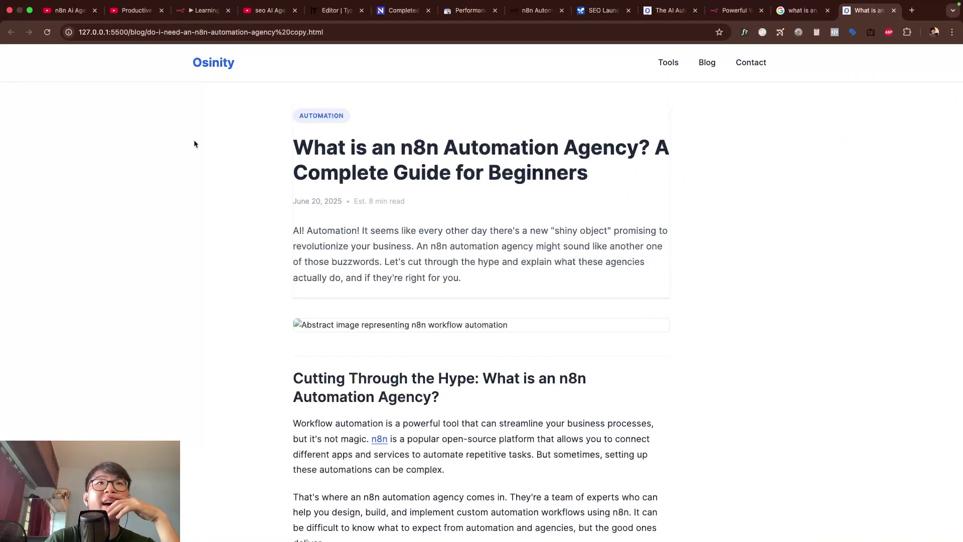
pyautogui.scroll(-3, 520, 172)
pyautogui.scroll(-5, 521, 172)
pyautogui.scroll(5, 521, 171)
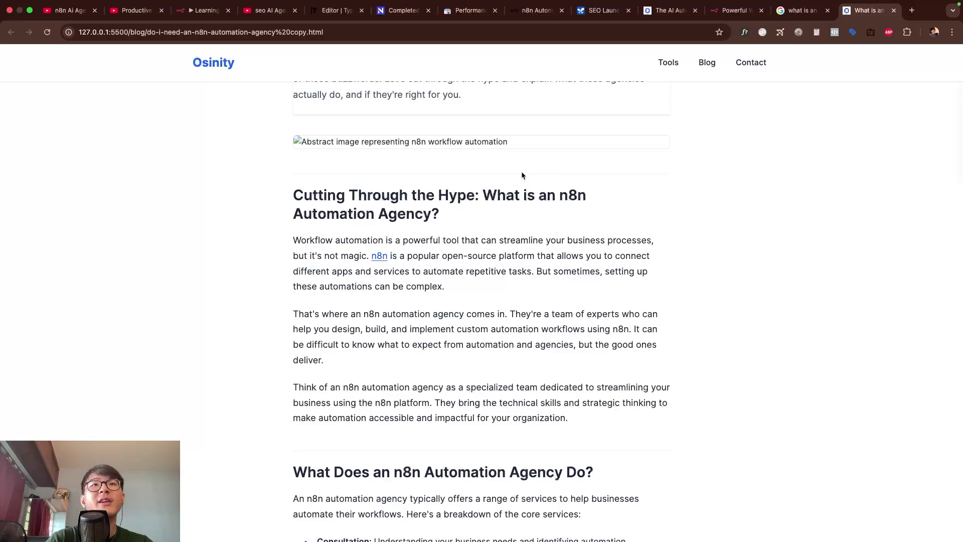
pyautogui.scroll(-5, 519, 174)
pyautogui.scroll(-1, 521, 172)
pyautogui.scroll(-2, 521, 173)
pyautogui.scroll(-6, 521, 172)
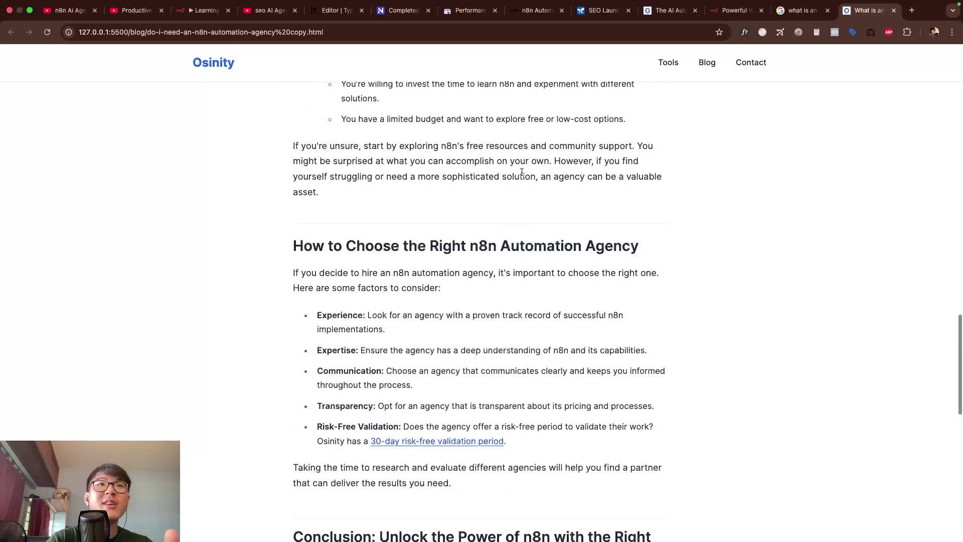
pyautogui.scroll(-5, 521, 172)
pyautogui.scroll(-4, 521, 173)
pyautogui.press('super+3')
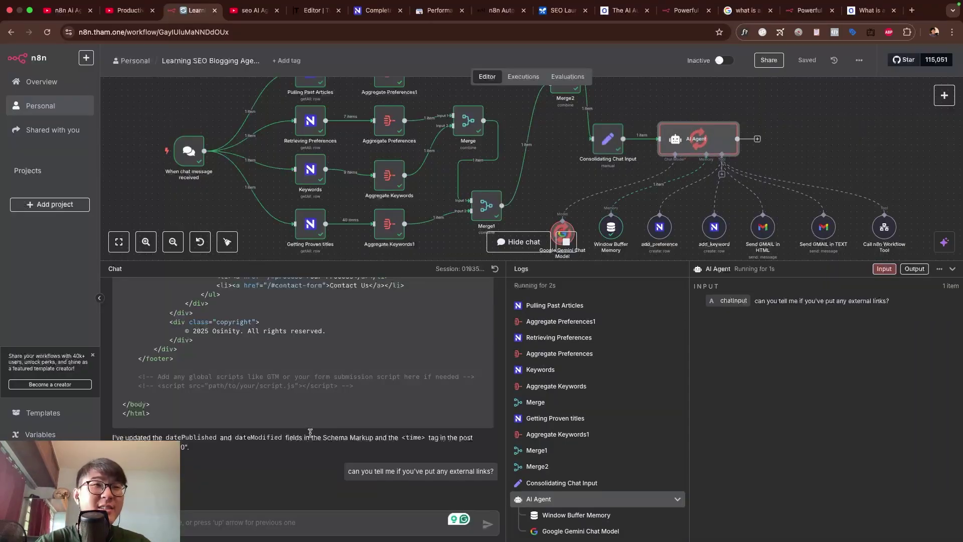
# Open the competitor's n8n automation page and its Zapier and PwC survey citations in new tabs.
pyautogui.click(846, 12)
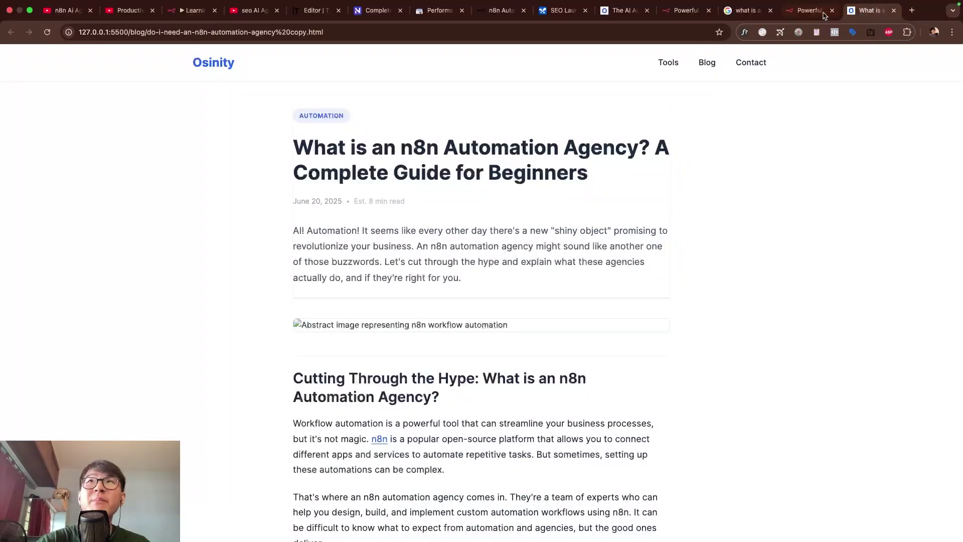
pyautogui.click(808, 11)
pyautogui.click(755, 11)
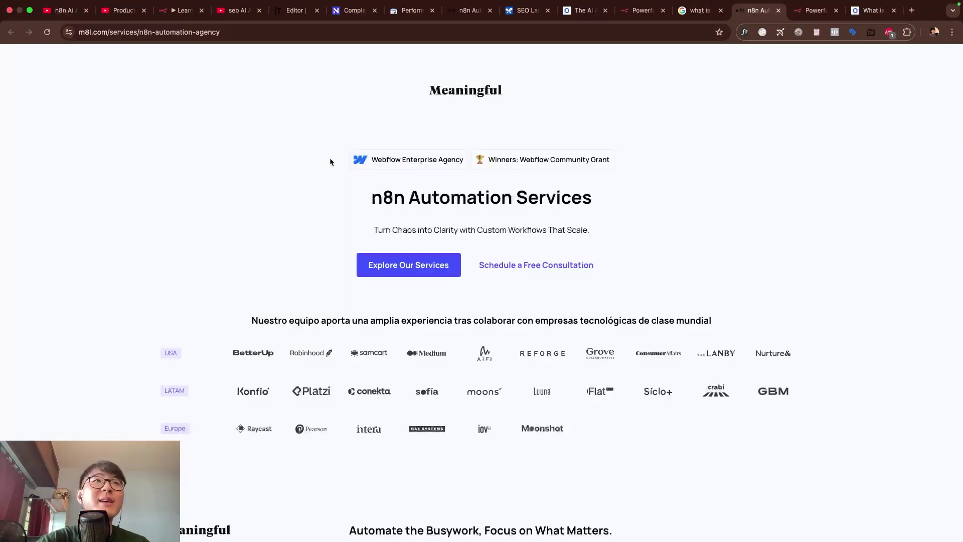
pyautogui.scroll(-3, 287, 88)
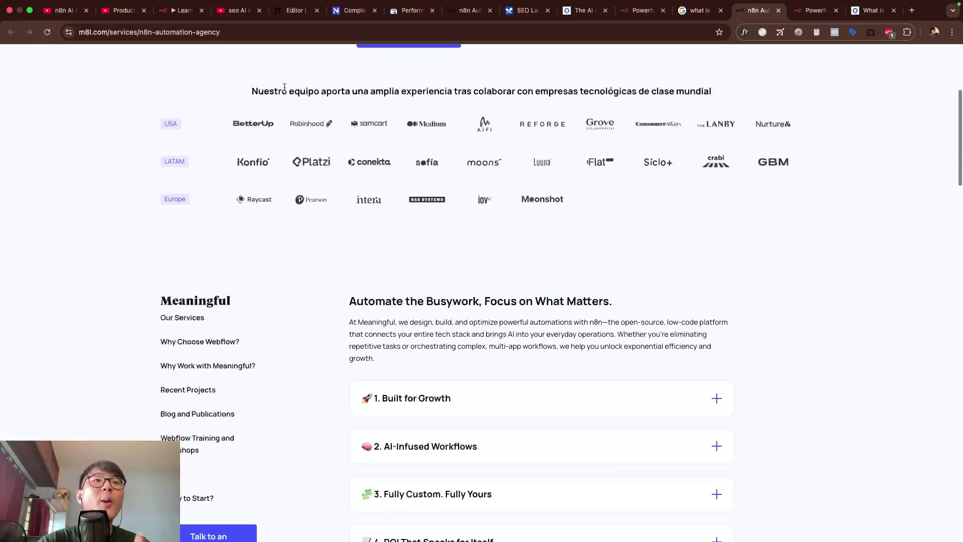
pyautogui.scroll(-5, 549, 252)
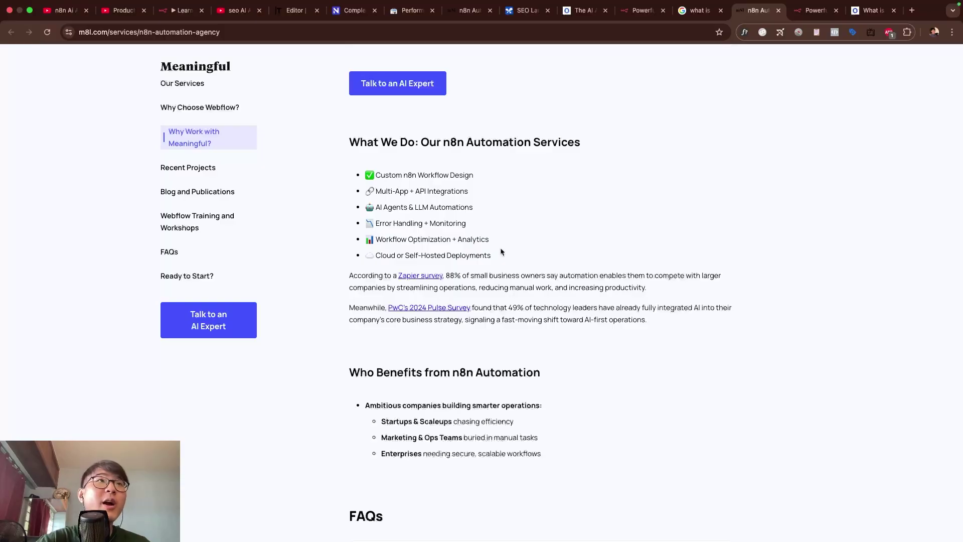
pyautogui.rightClick(436, 278)
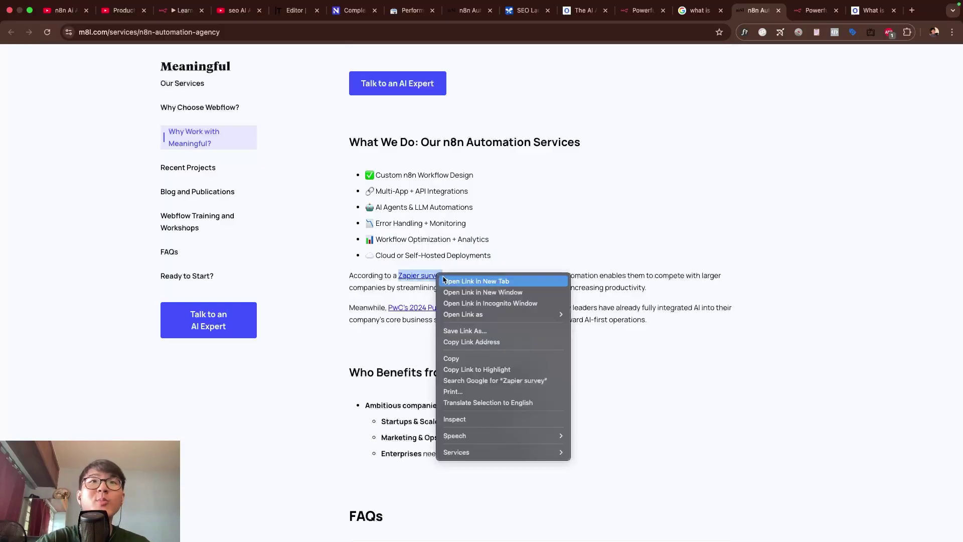
pyautogui.click(455, 282)
pyautogui.rightClick(432, 310)
pyautogui.click(433, 311)
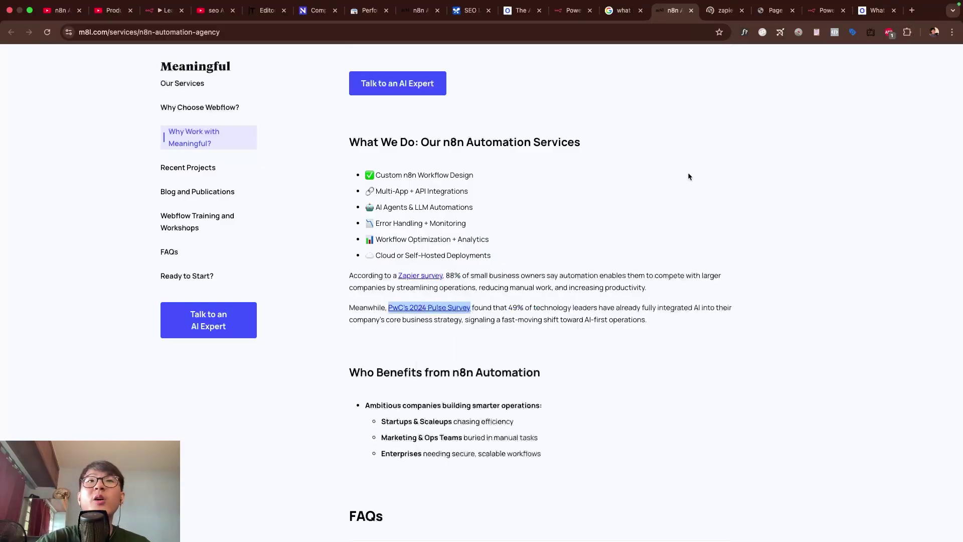
# Check the Zapier survey link, find it returns 404, and close that tab.
pyautogui.click(726, 12)
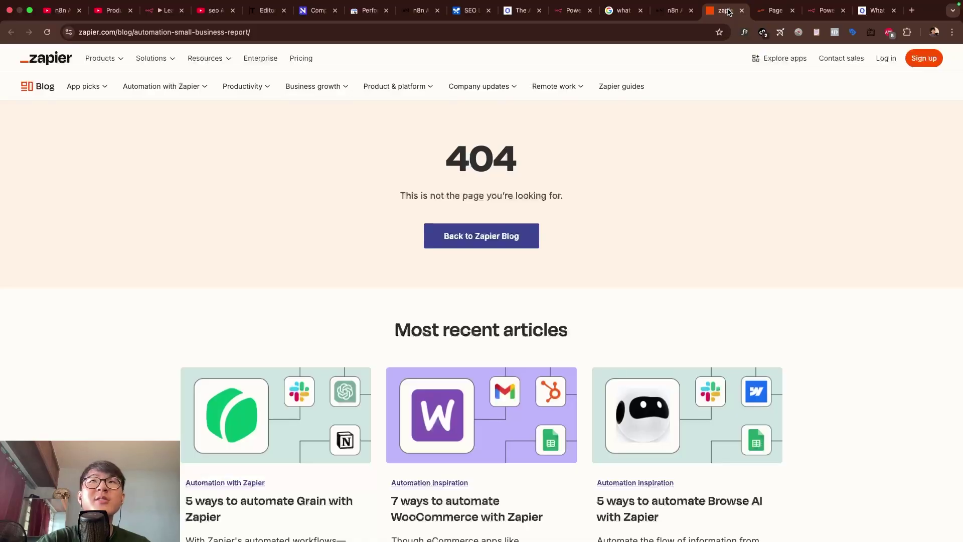
pyautogui.click(673, 10)
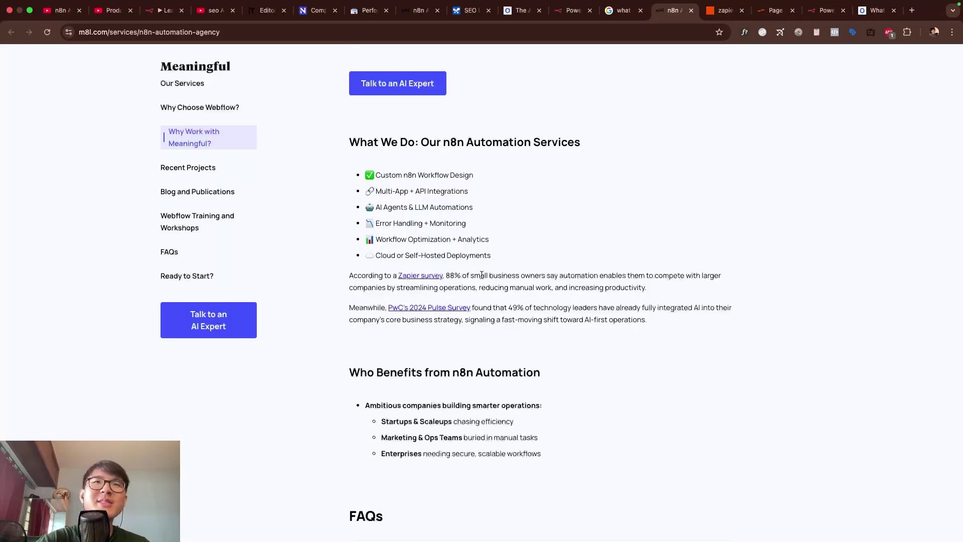
pyautogui.click(724, 11)
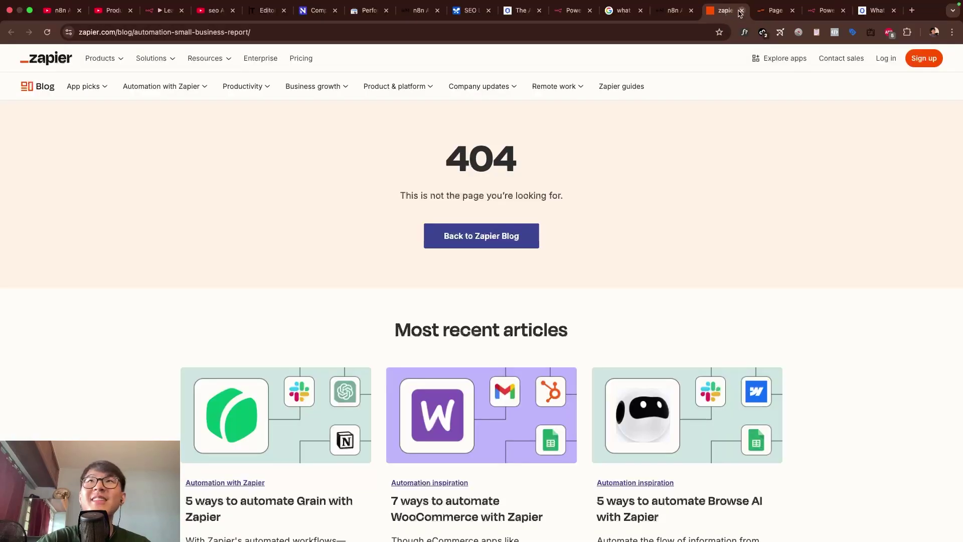
pyautogui.click(741, 11)
pyautogui.click(673, 11)
# Expand all six FAQ answers on the competitor page and select all its text.
pyautogui.click(716, 228)
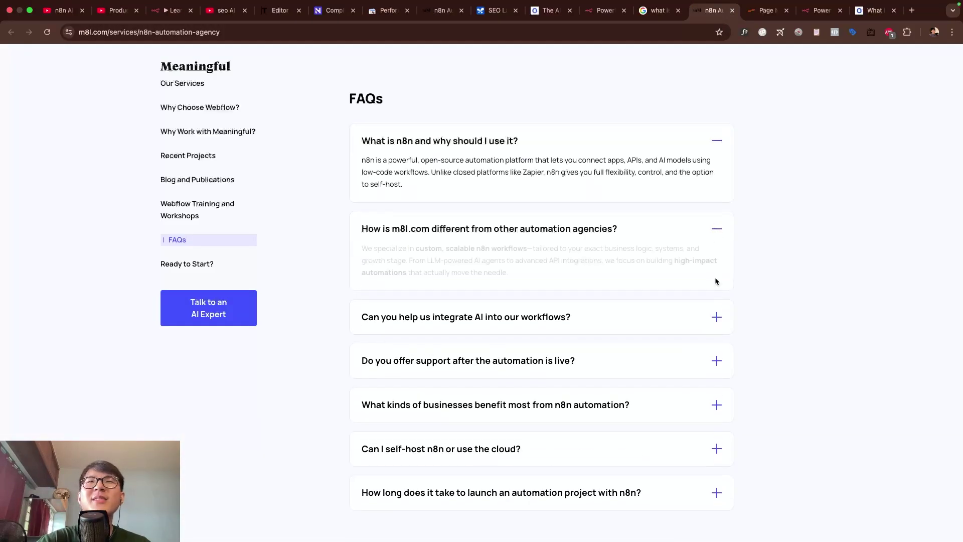
pyautogui.click(717, 316)
pyautogui.click(716, 405)
pyautogui.scroll(-5, 718, 404)
pyautogui.click(716, 269)
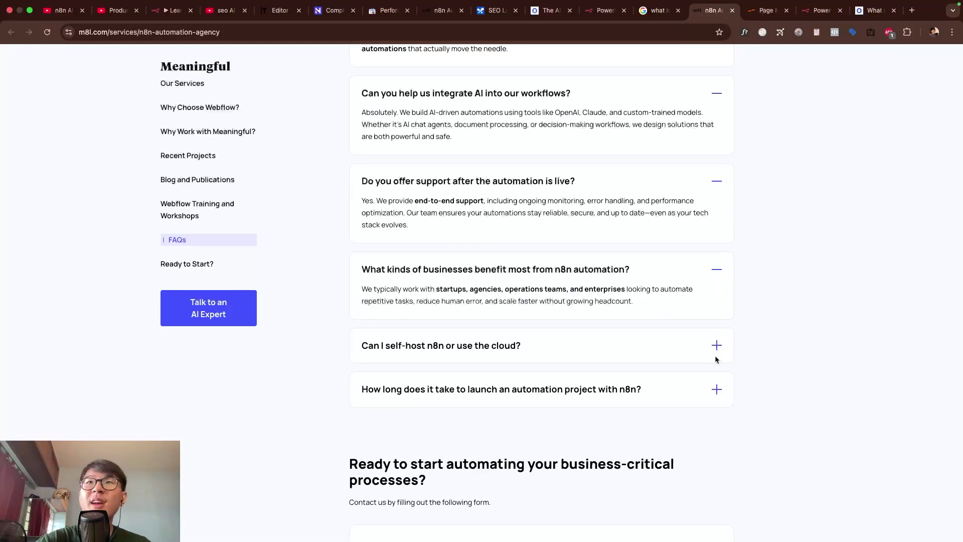
pyautogui.click(717, 344)
pyautogui.click(716, 454)
pyautogui.press('super+a')
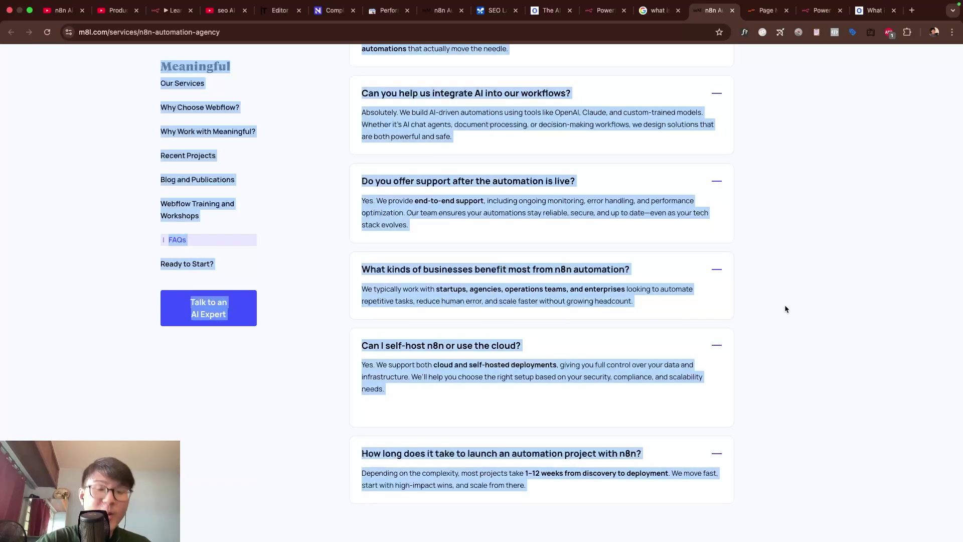
# Paste the competitor page text into the n8n chat and send the article adjustment request.
pyautogui.click(606, 10)
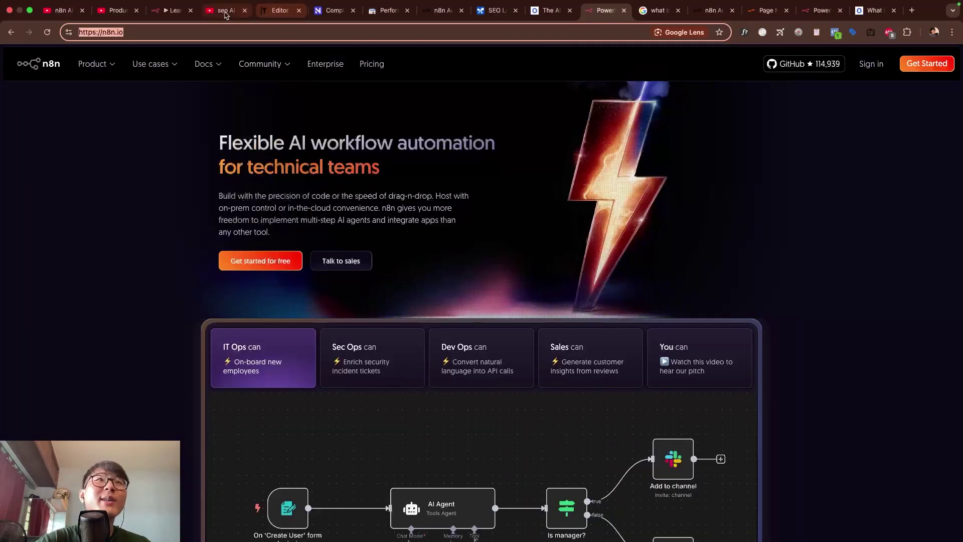
pyautogui.click(170, 11)
pyautogui.click(258, 522)
pyautogui.press('super+v')
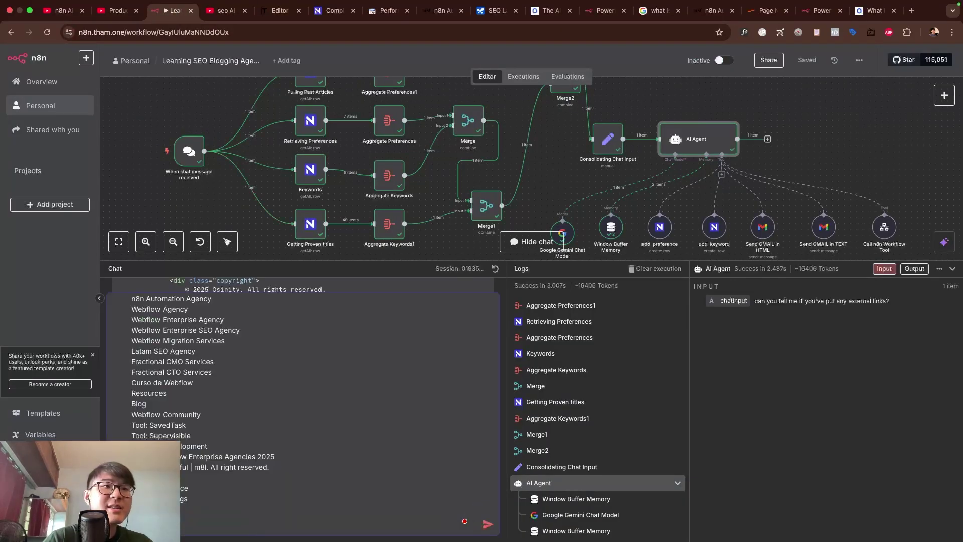
pyautogui.write('any currently ranking for the keyword')
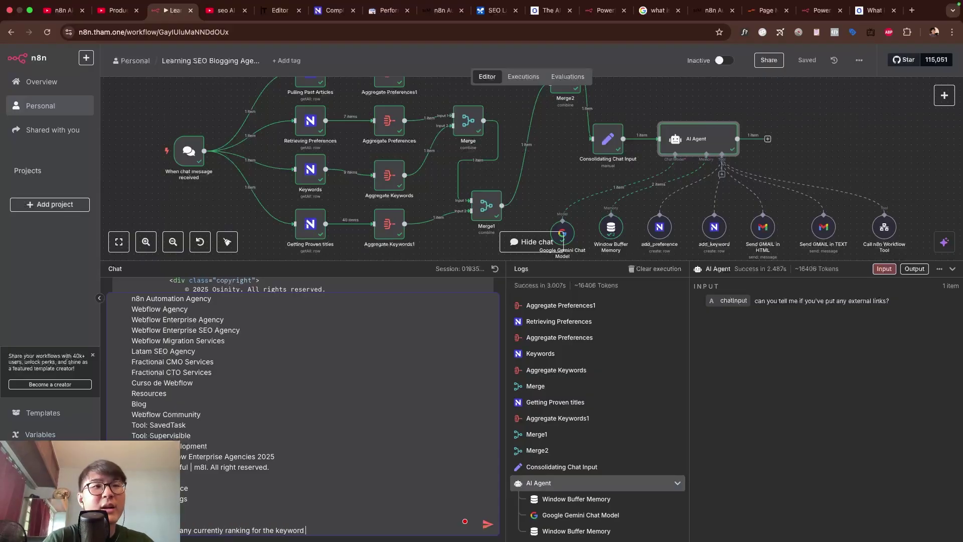
pyautogui.write('just my content')
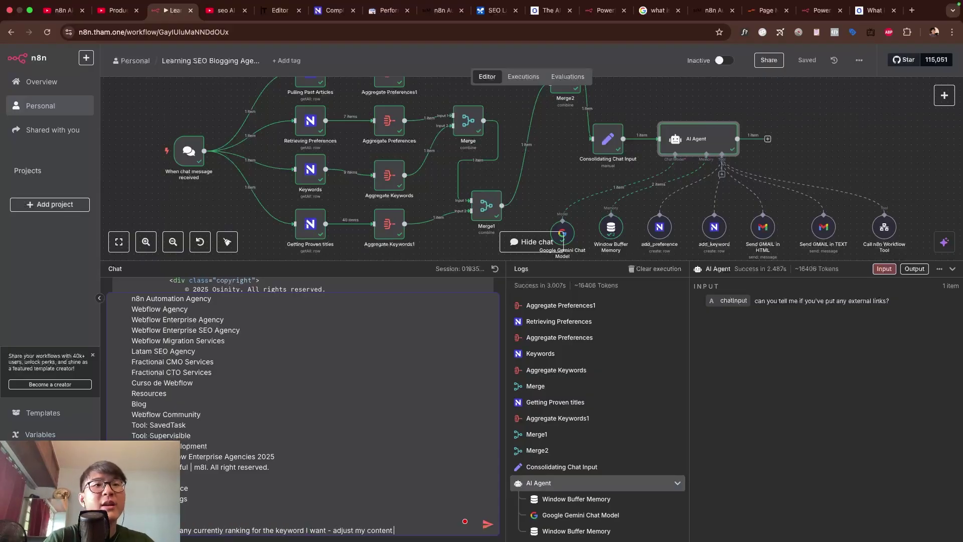
pyautogui.press('Return')
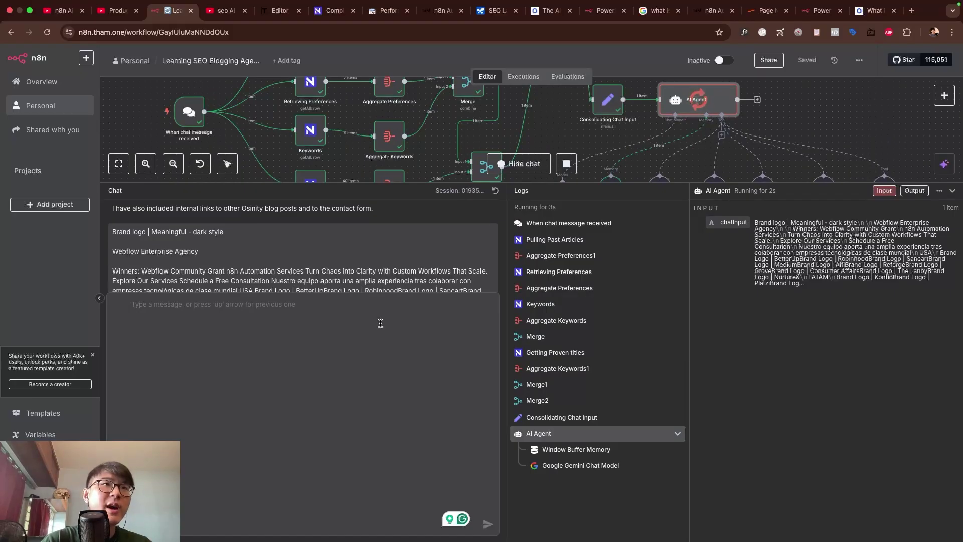
pyautogui.moveTo(473, 263)
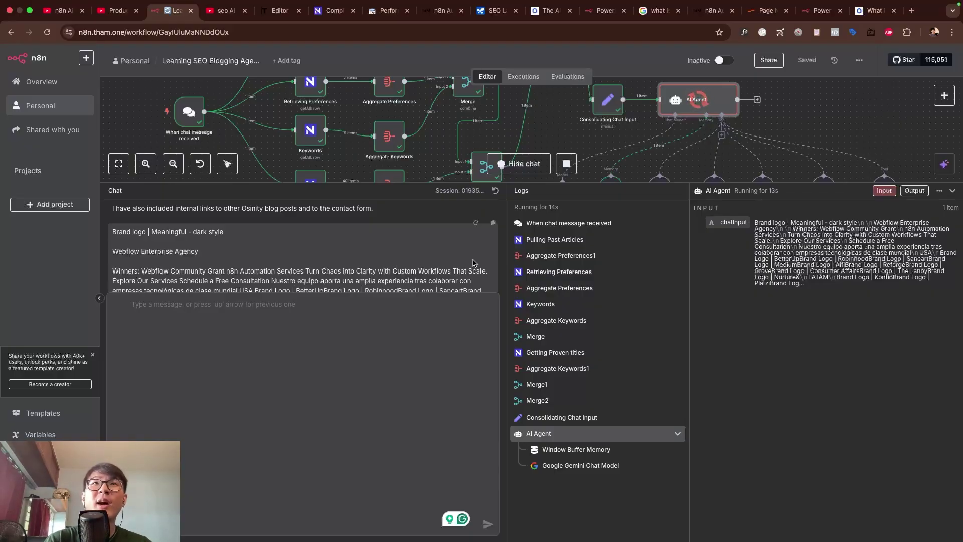
pyautogui.scroll(-1, 337, 302)
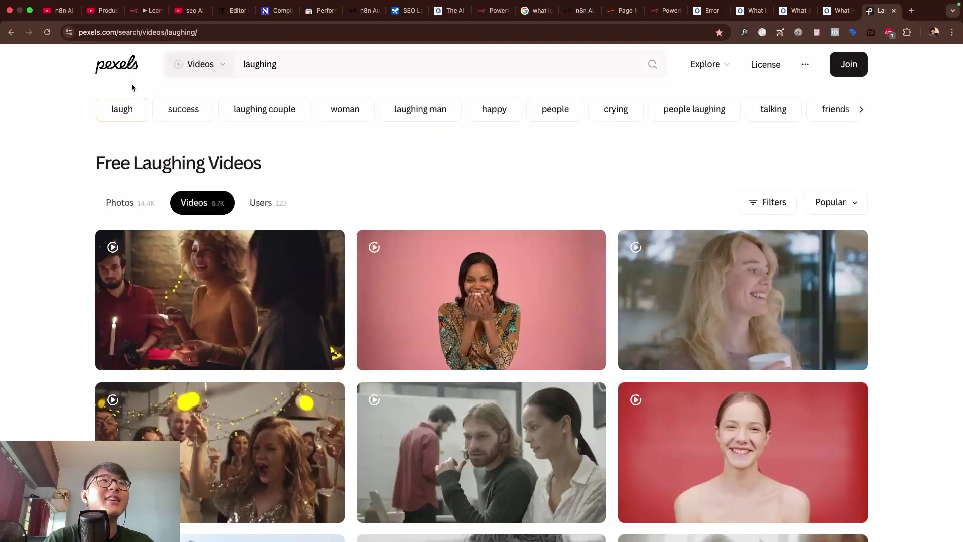
# Switch the Pexels search to Photos and pick a download size for the laptop coding photo.
pyautogui.click(200, 65)
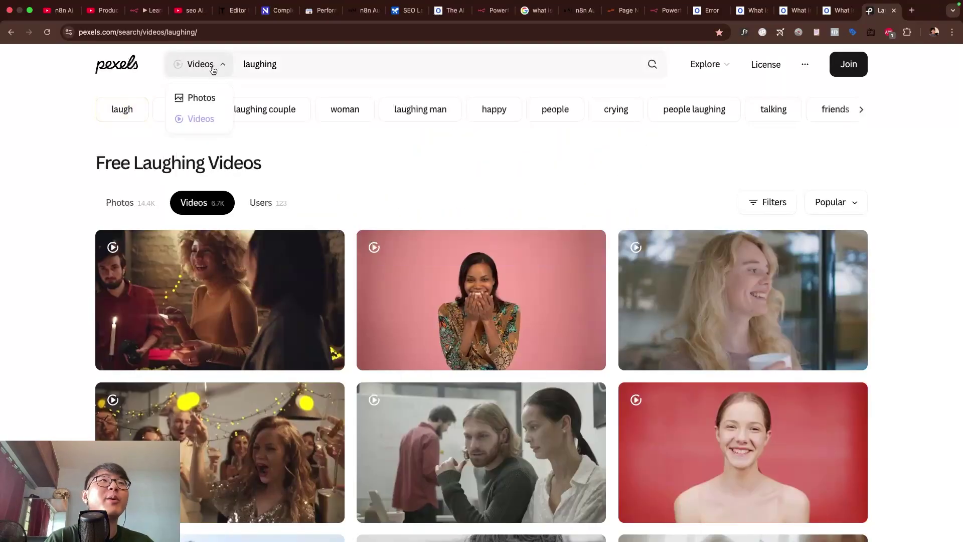
pyautogui.click(200, 96)
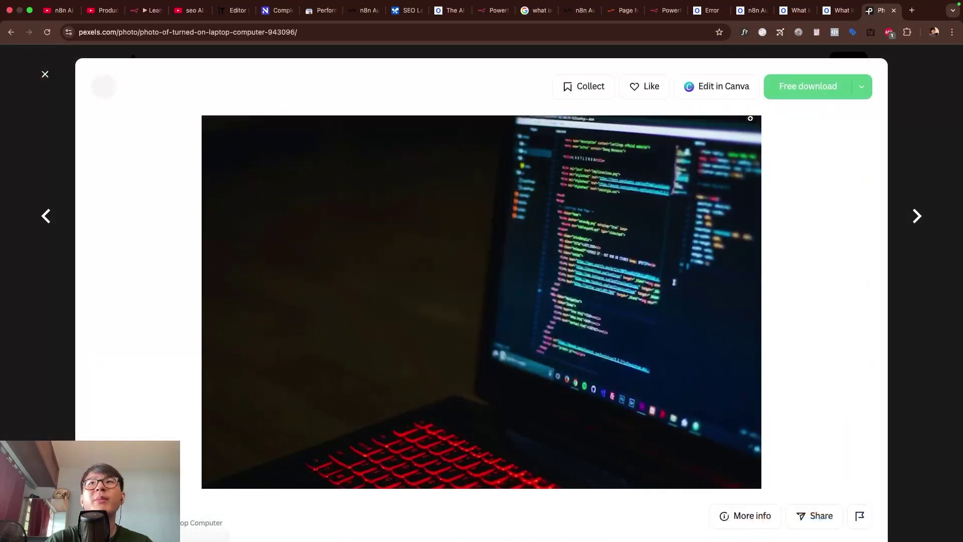
pyautogui.click(861, 87)
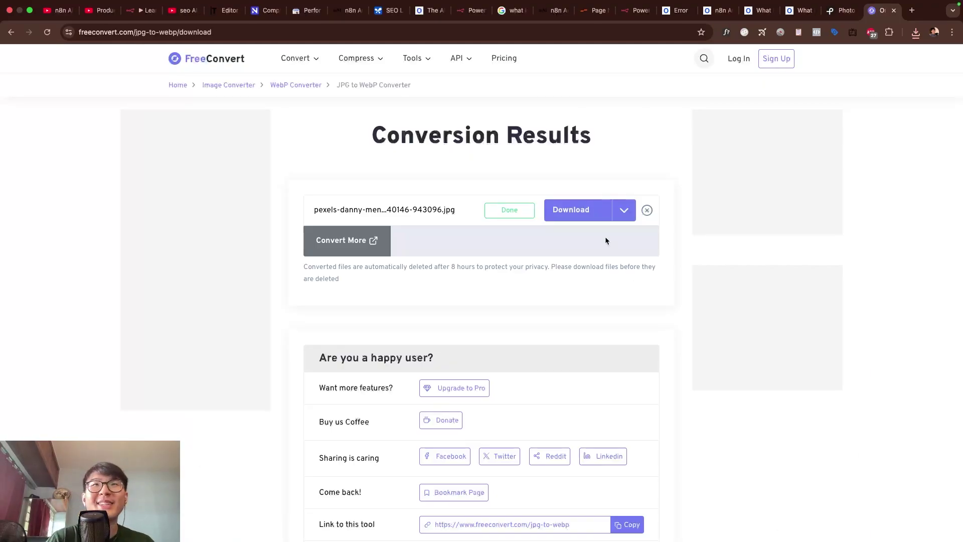
# Download the laptop photo's converted WebP file from FreeConvert.
pyautogui.click(585, 210)
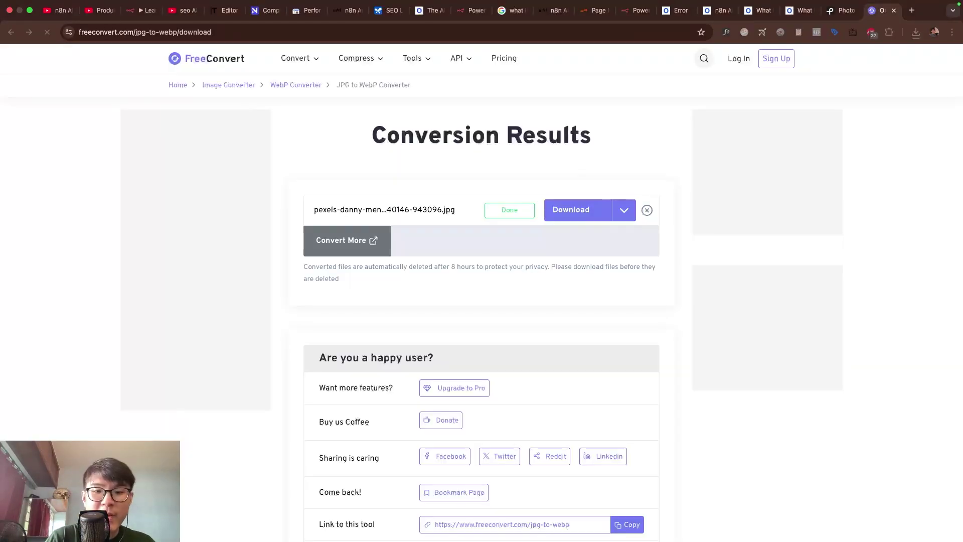